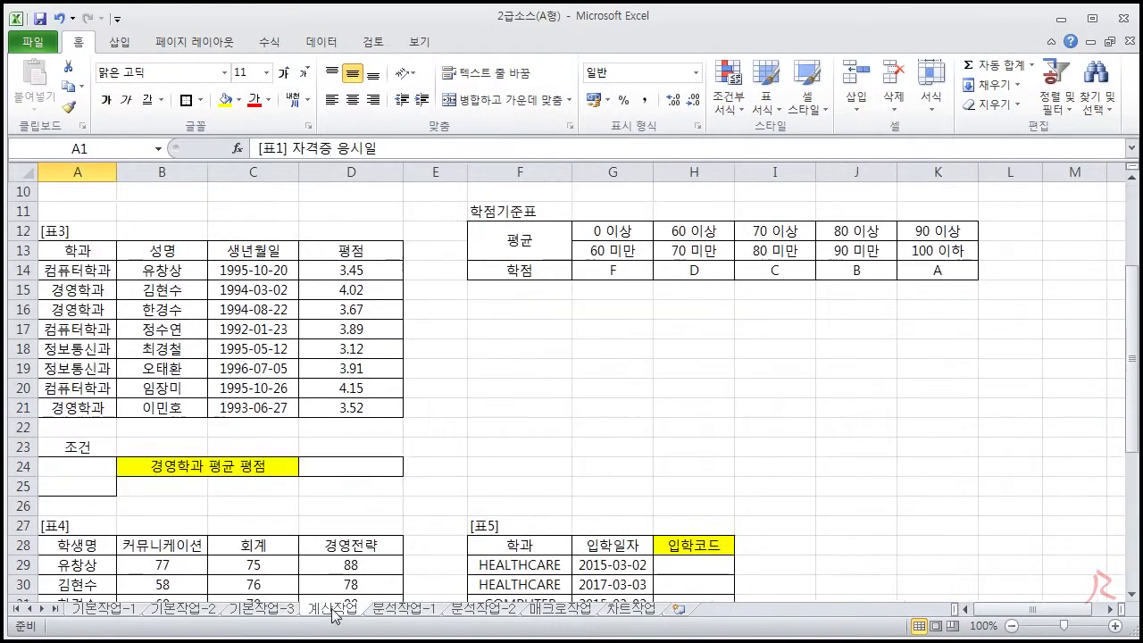
Look over the tables on the 계산작업 sheet and open the 분석작업-1 sheet
left_click(403, 616)
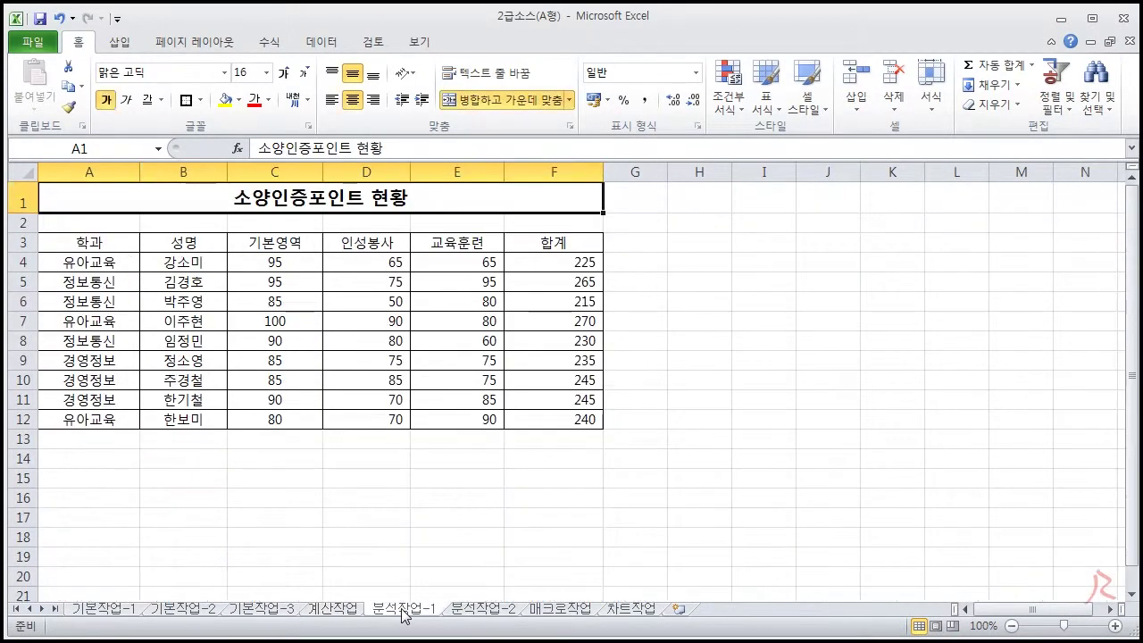
left_click(343, 616)
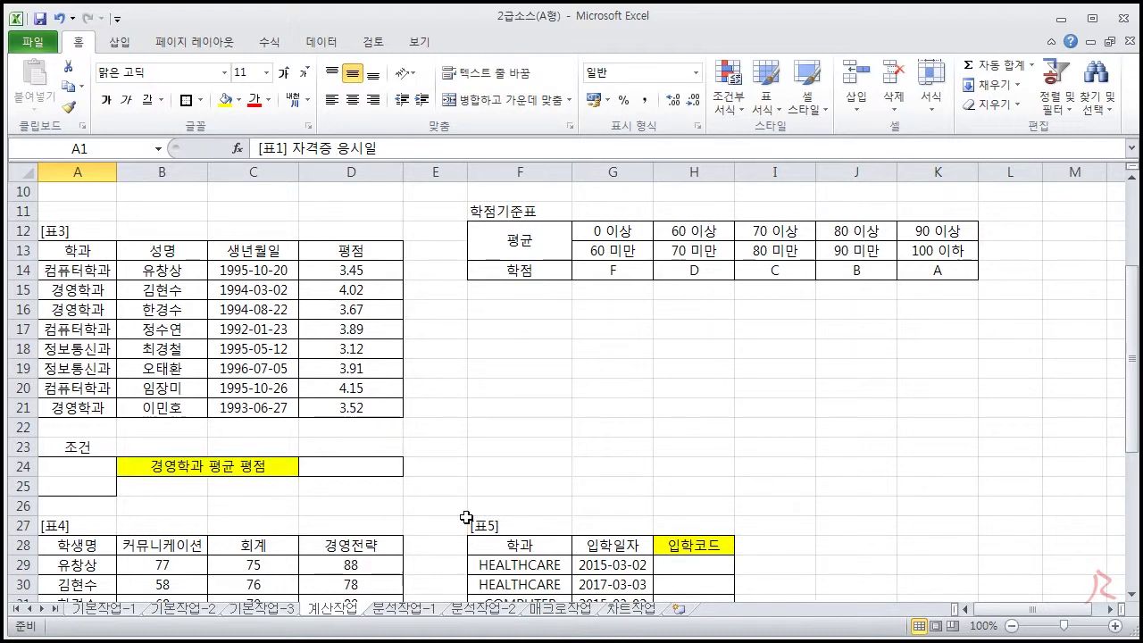
scroll(456, 494, "down", 3)
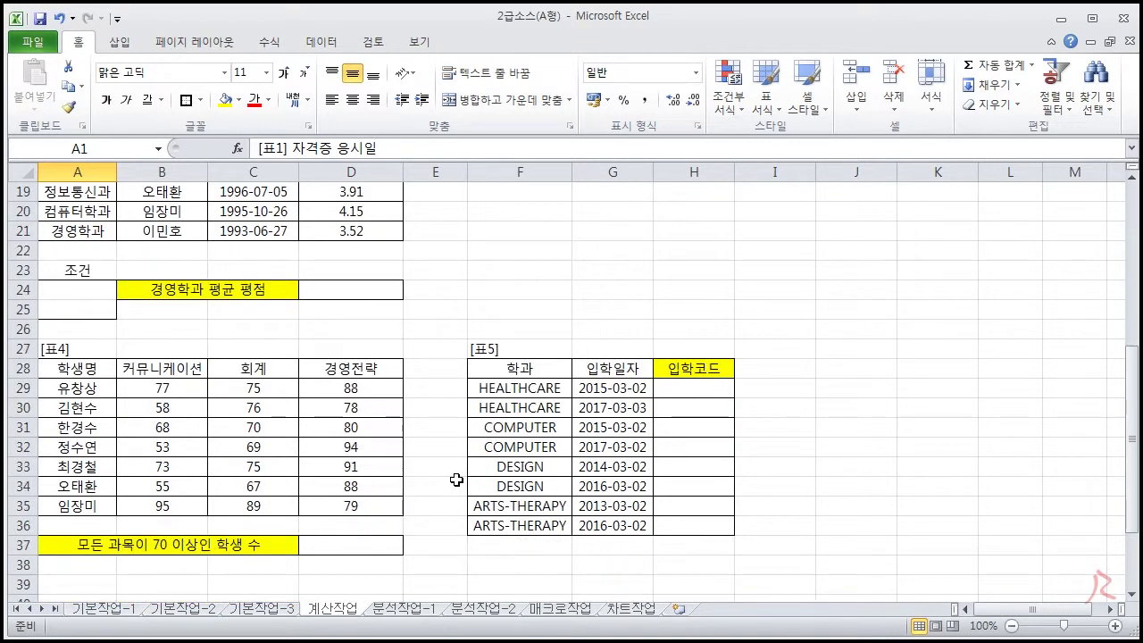
scroll(620, 460, "up", 3)
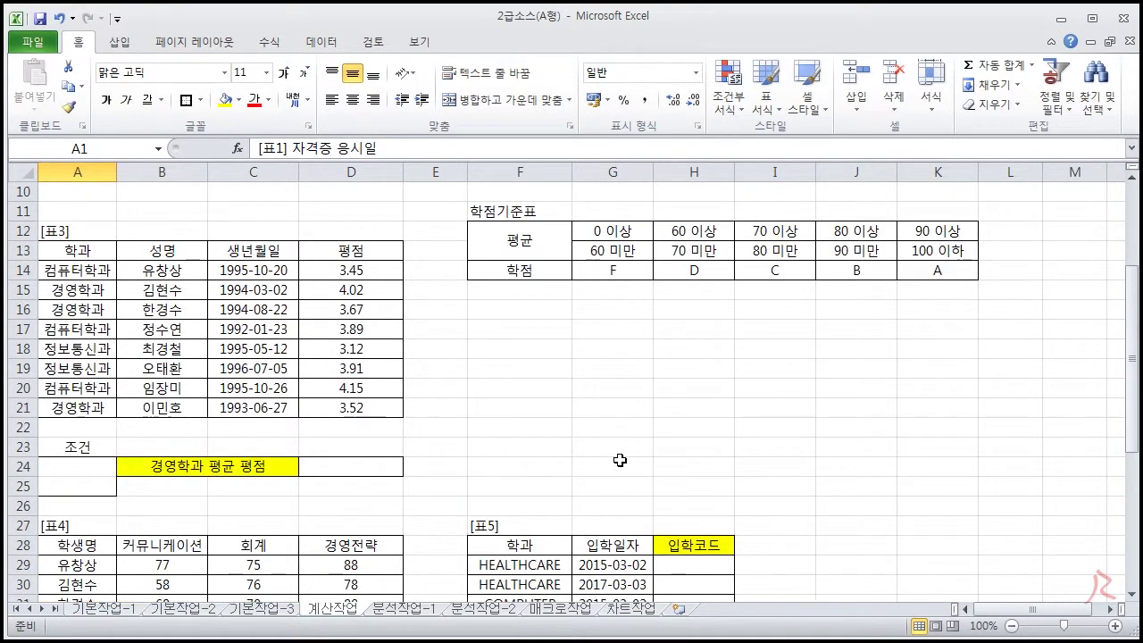
scroll(604, 453, "up", 3)
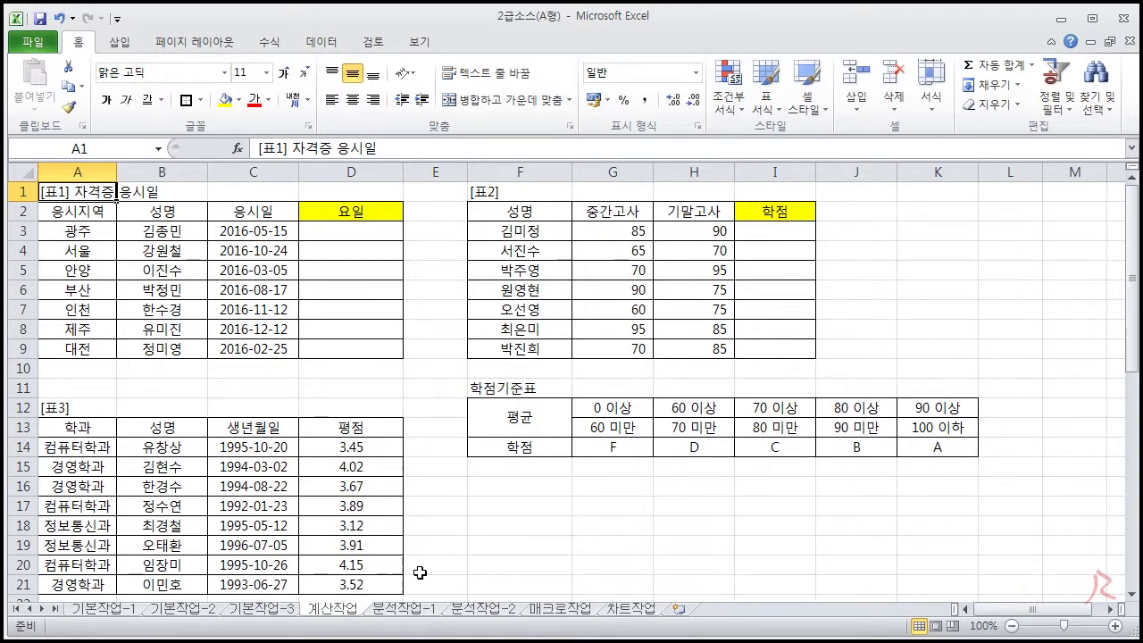
left_click(413, 609)
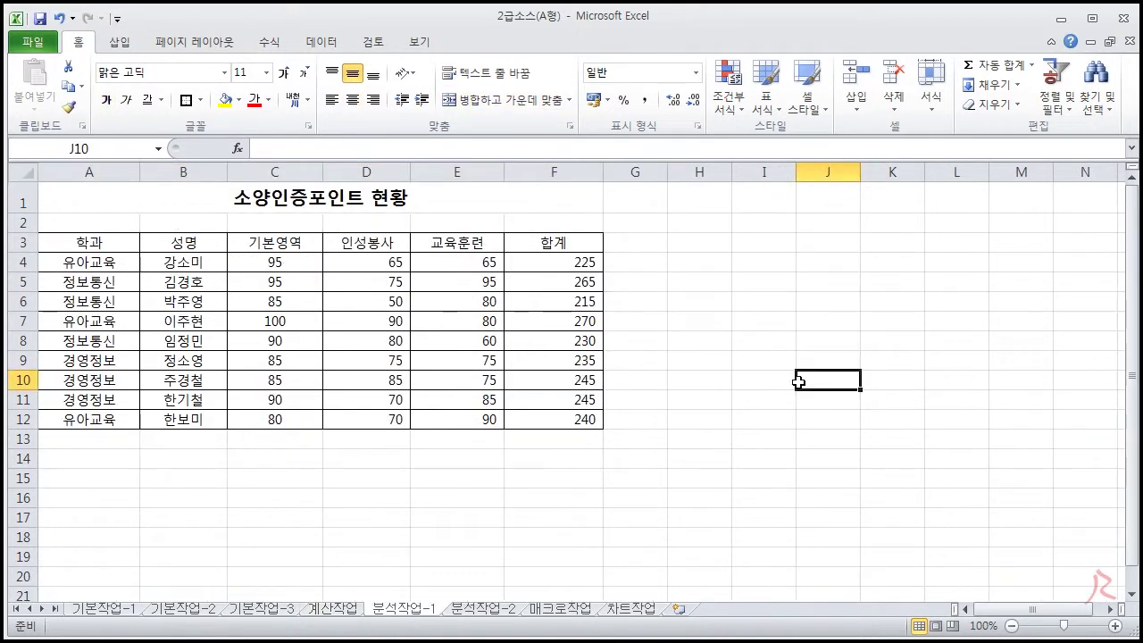
Switch to the exam PDF in Chrome and read the sort and subtotal instructions for 분석작업-1
key("alt+Tab")
scroll(269, 238, "down", 10)
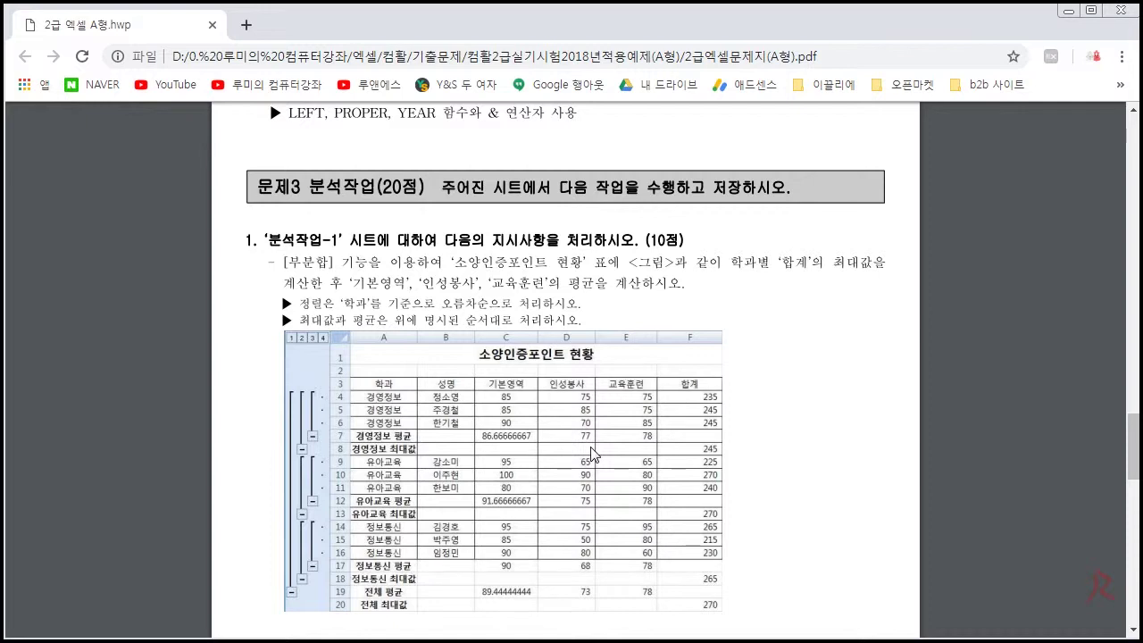
left_click_drag(298, 311, 540, 308)
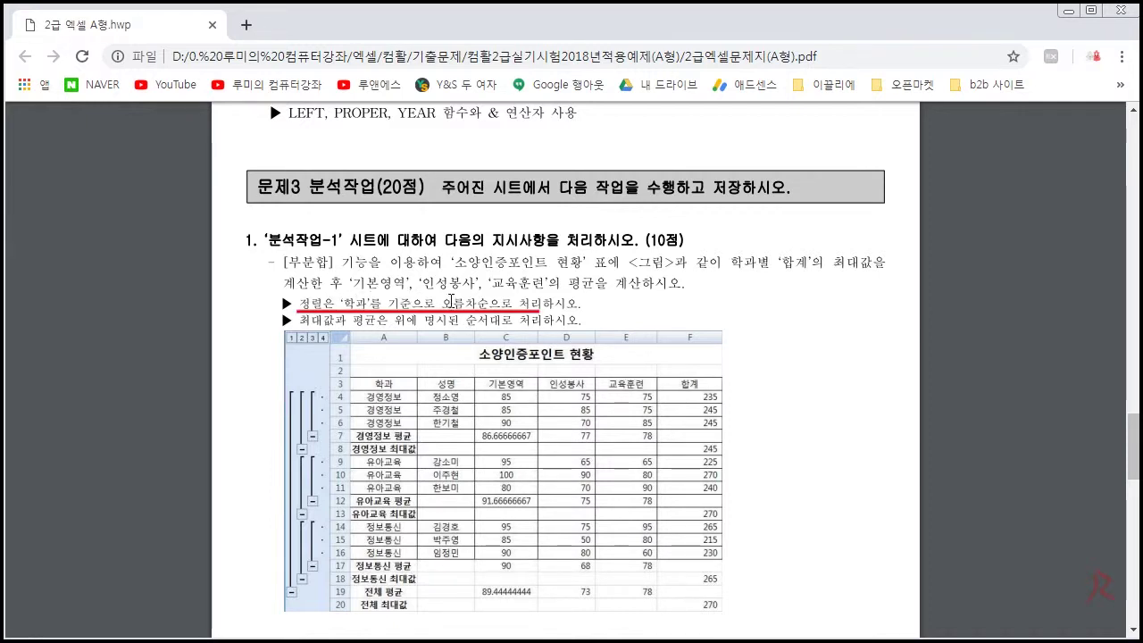
key("alt+Tab")
left_click_drag(84, 242, 516, 400)
left_click(325, 44)
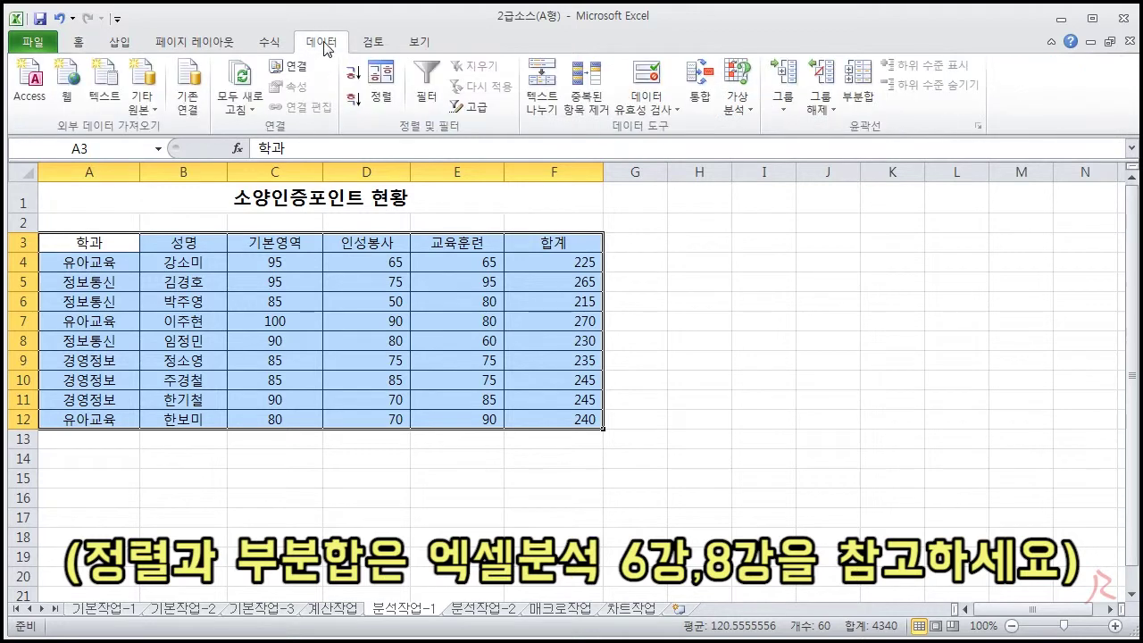
left_click(382, 84)
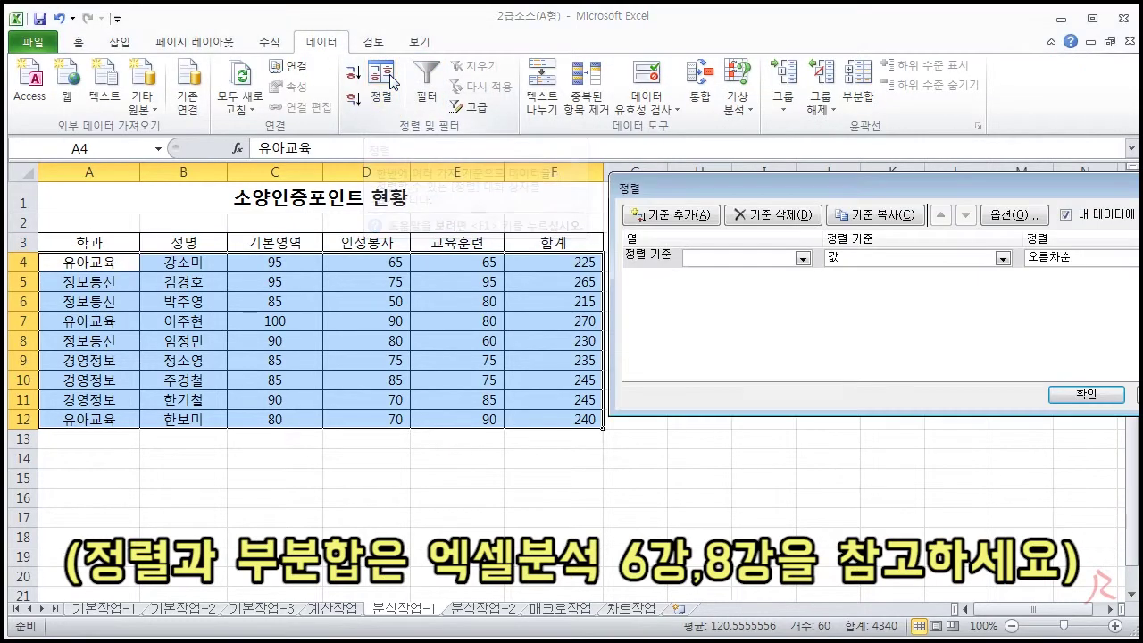
left_click_drag(631, 198, 525, 197)
left_click(937, 405)
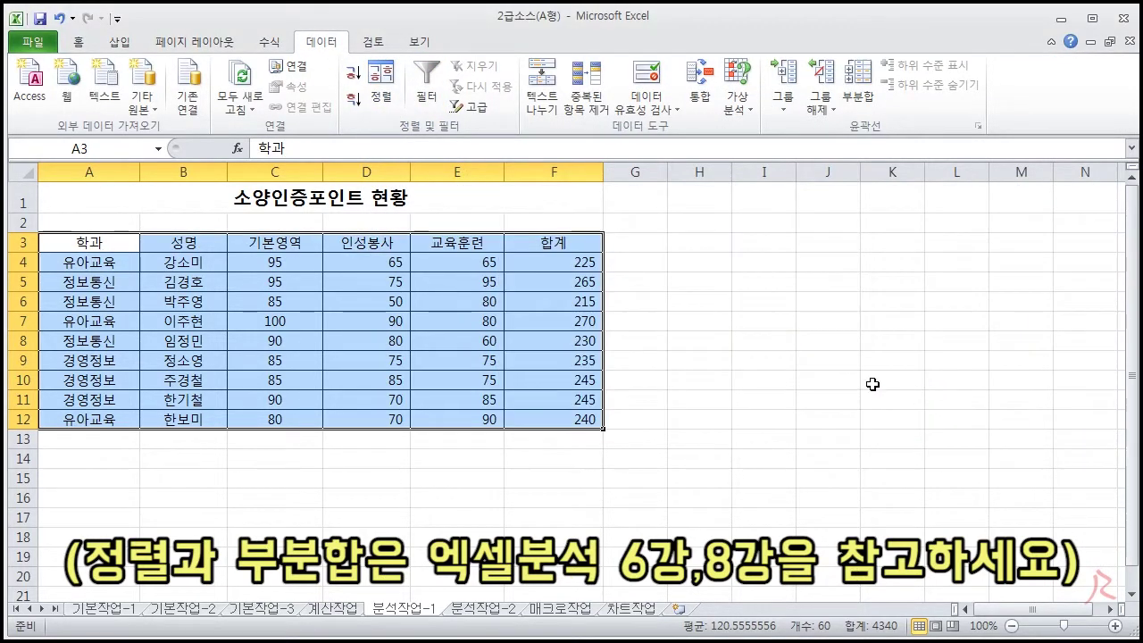
left_click(661, 284)
key("alt+Tab")
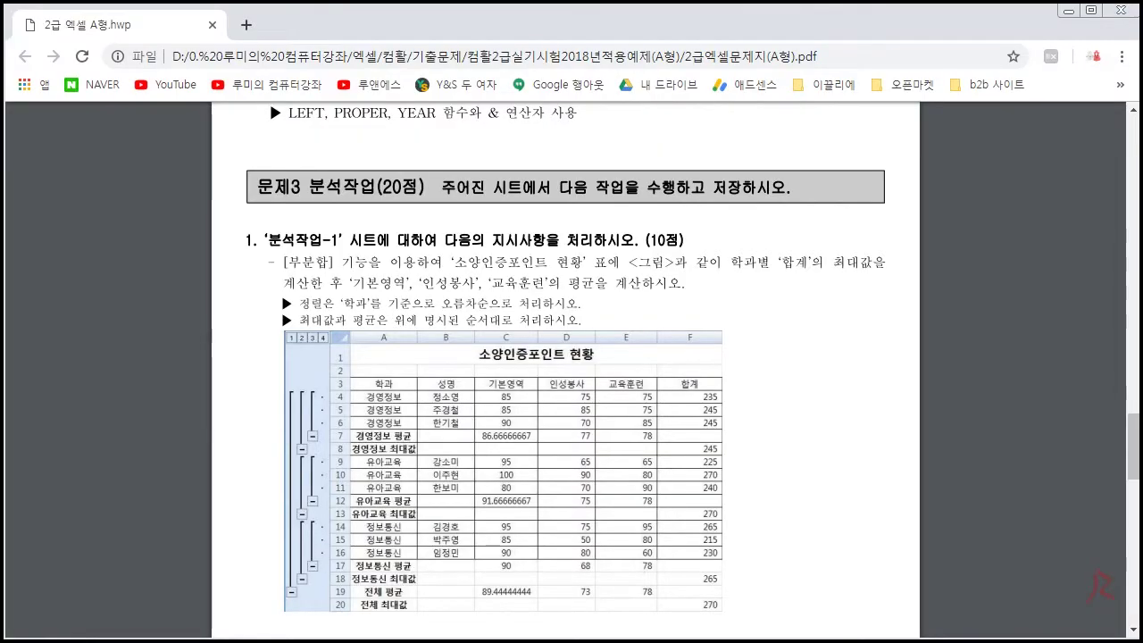
key("alt+Tab")
Try deleting the empty row 2 between the title and the table header, and undo the deletion
left_click(79, 243)
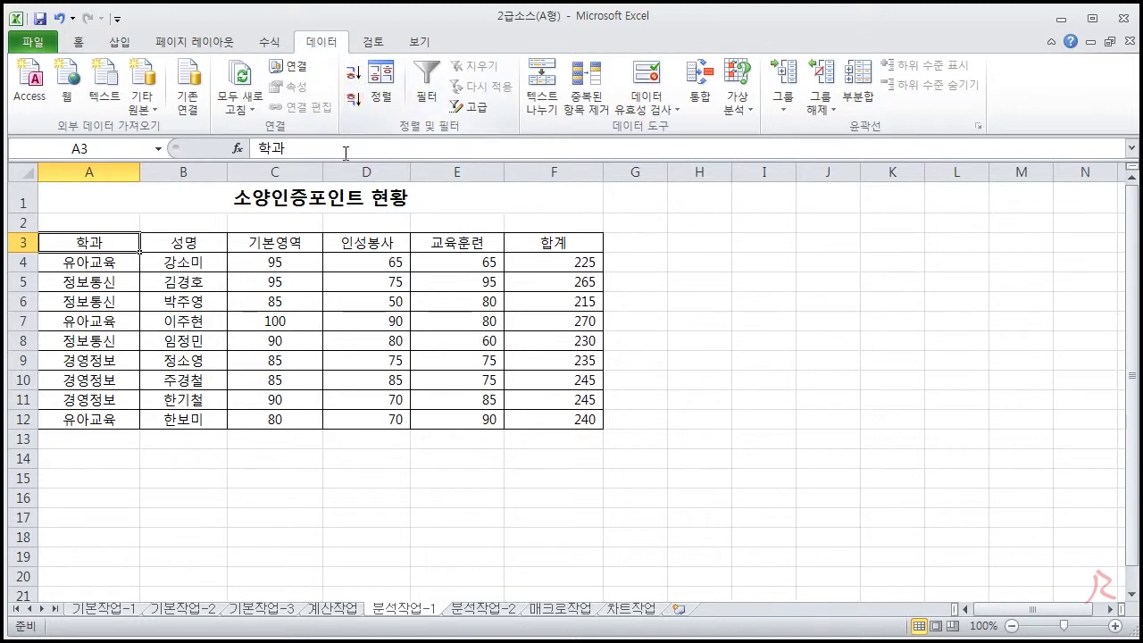
left_click(351, 200)
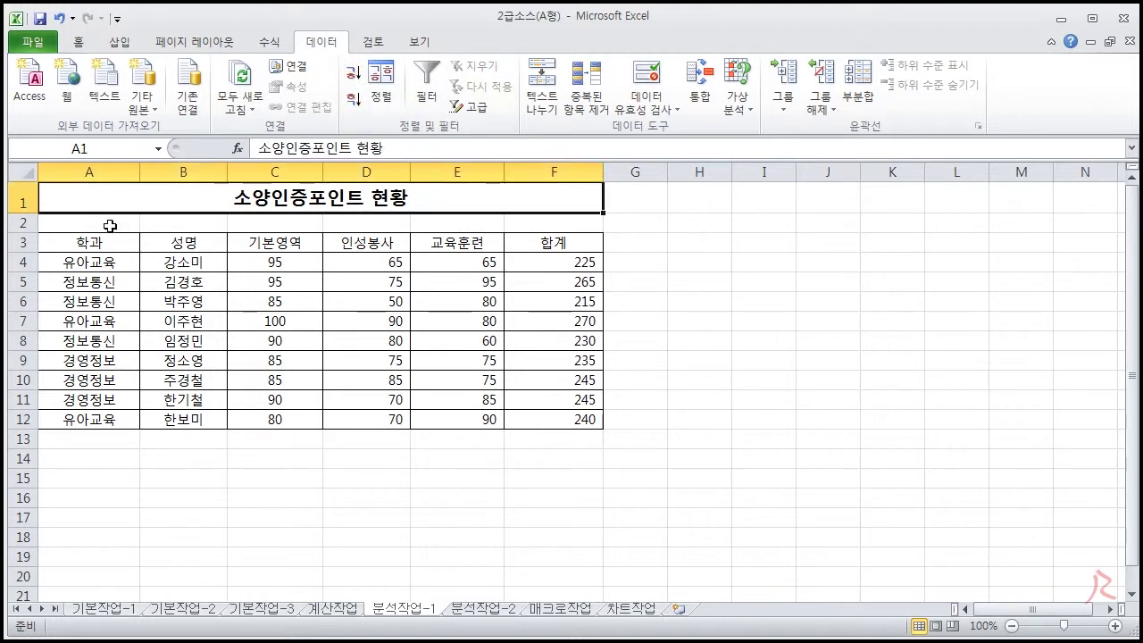
left_click(16, 222)
right_click(15, 222)
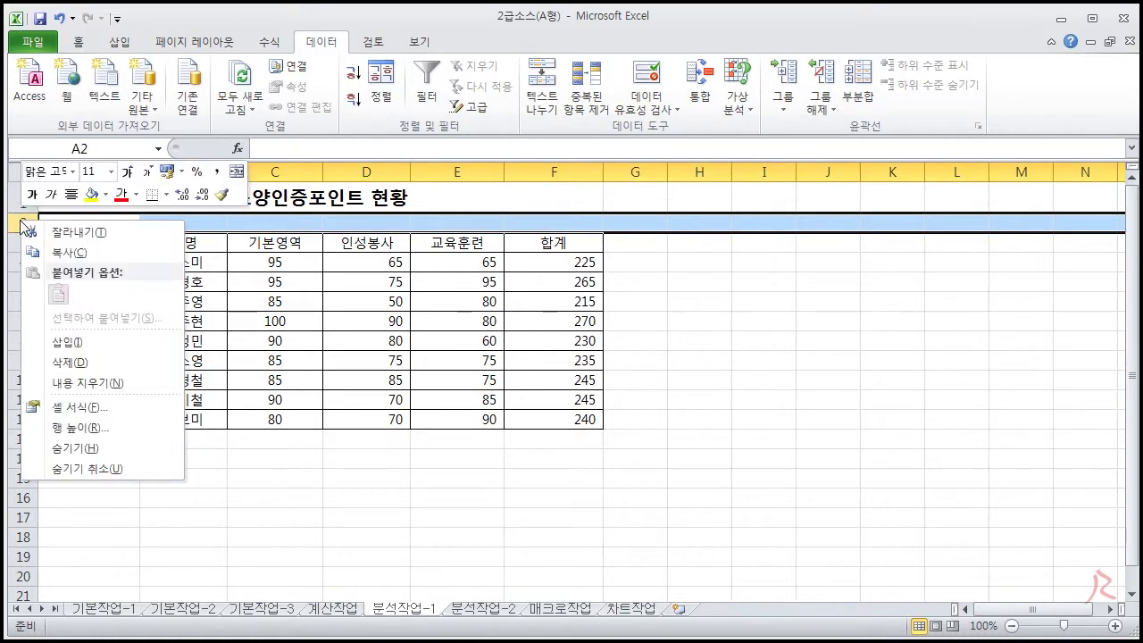
left_click(85, 362)
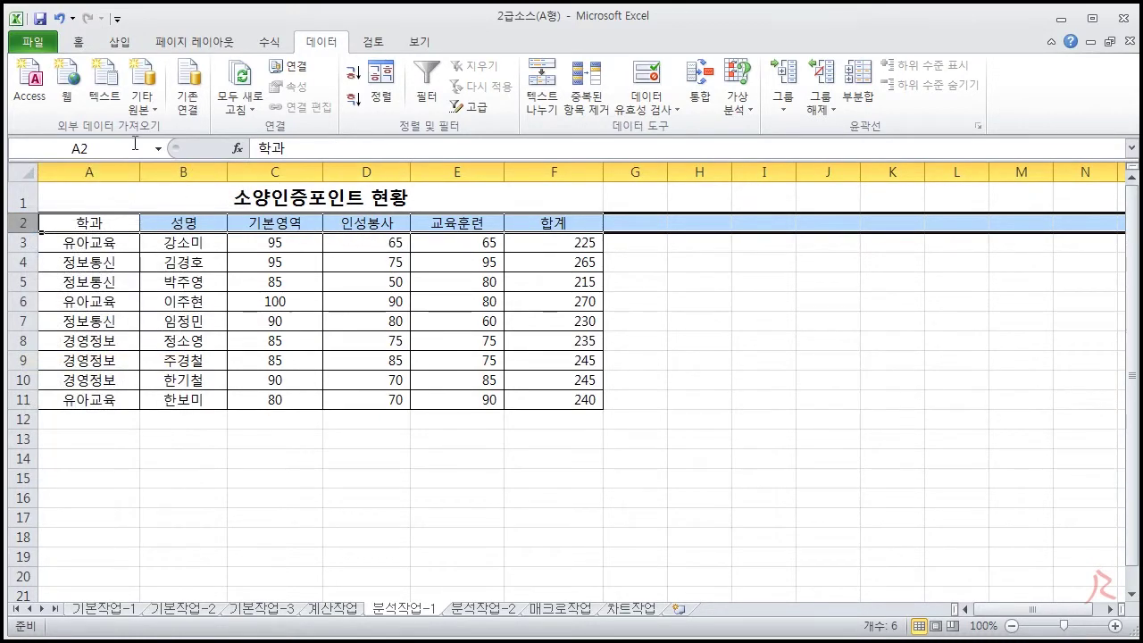
left_click(59, 18)
Enter the note "단위 : 천" in cell F2, directly above the 합계 header
double_click(585, 224)
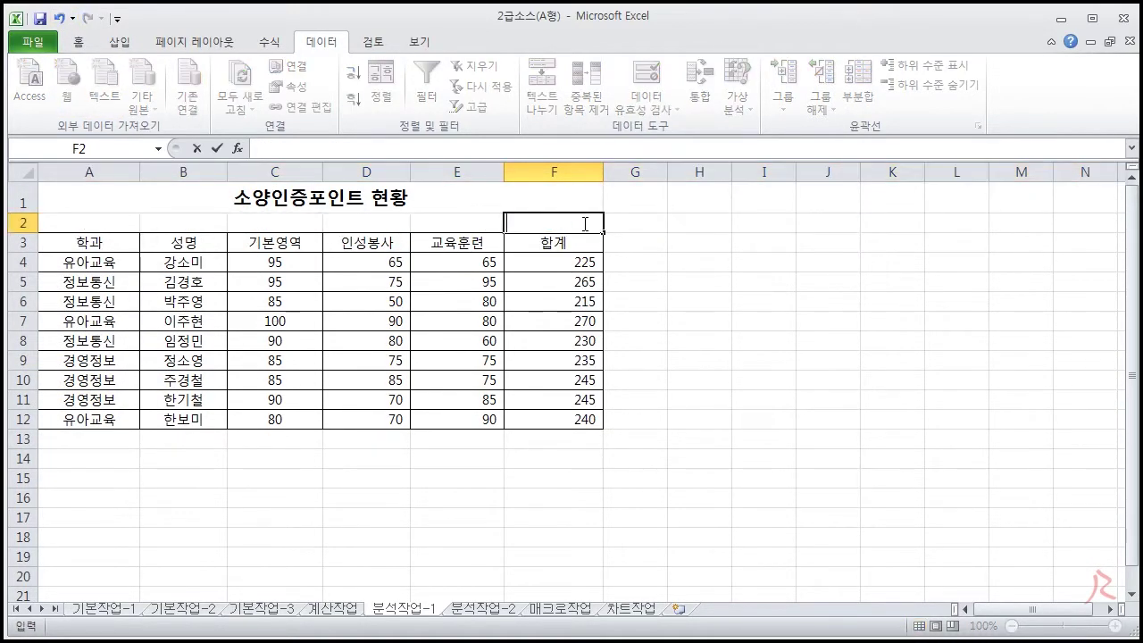
type("단위 : 천")
key("Return")
key("Up")
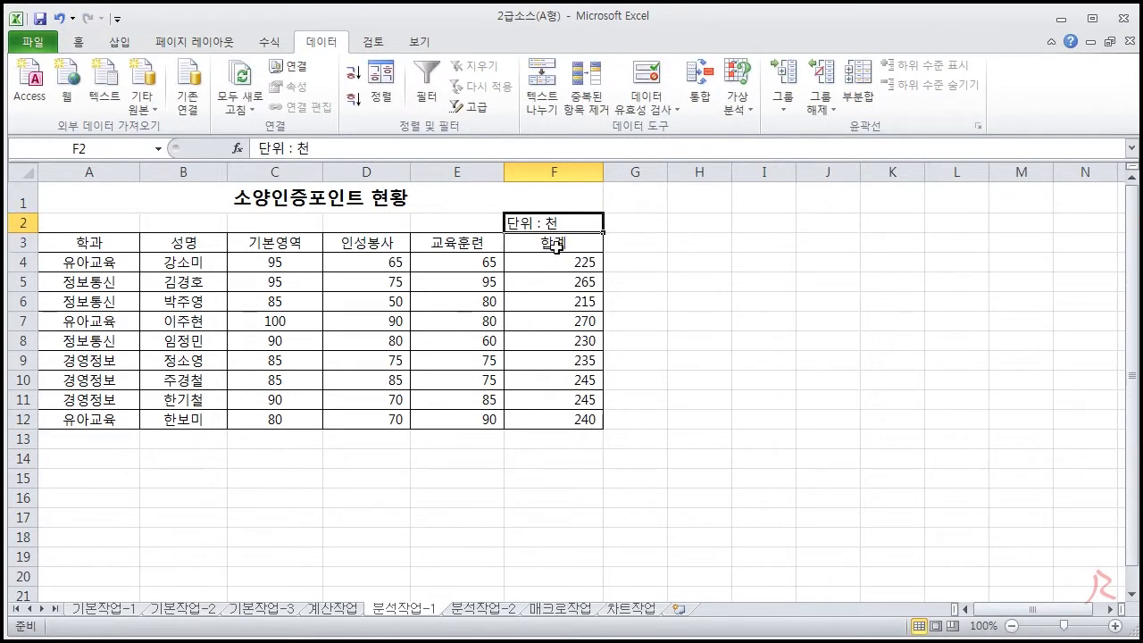
left_click(541, 243)
left_click(545, 223)
Try an ascending sort with only the 학과 header cell A3 selected, and clear the note in F2
left_click(125, 241)
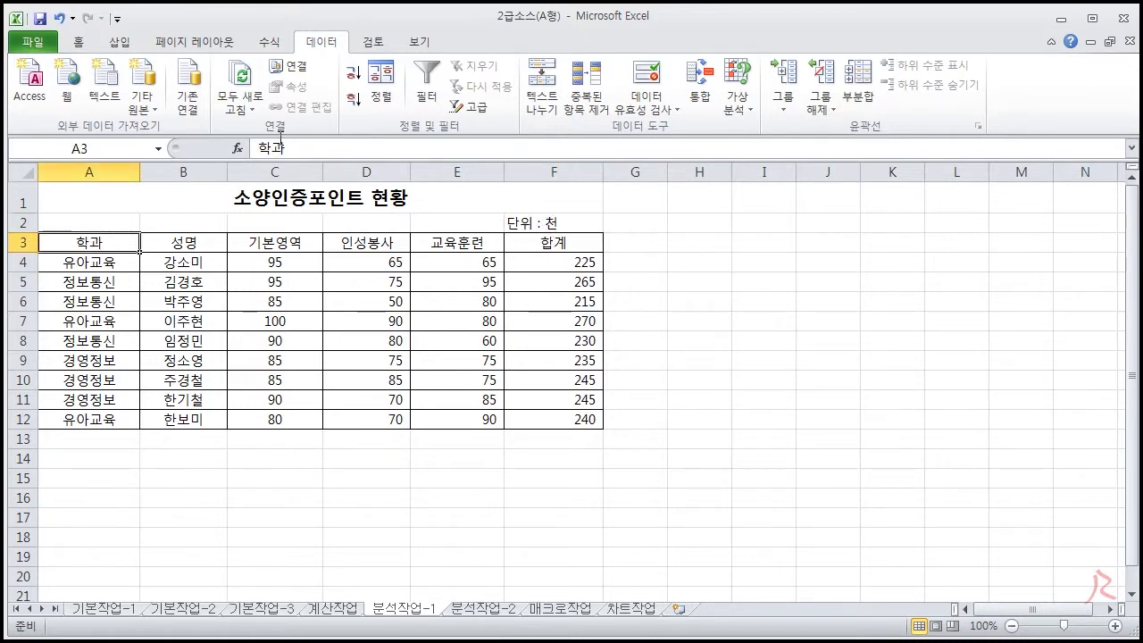
left_click(355, 75)
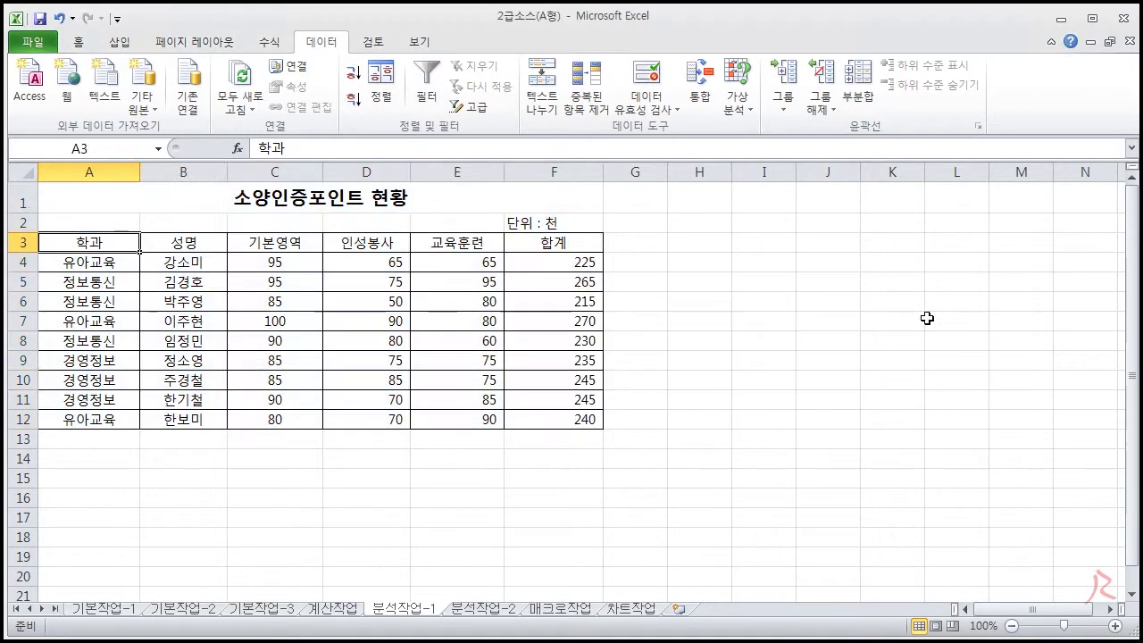
key("Return")
left_click(559, 223)
left_click(697, 282)
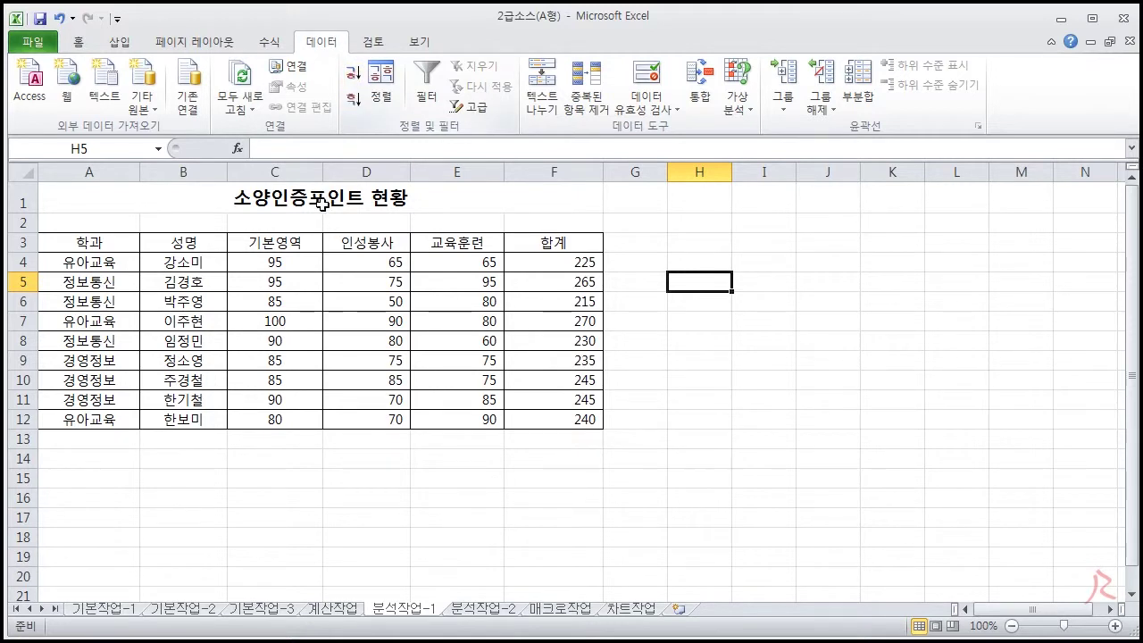
Sort the table A3:F12 by 학과 values in ascending order (오름차순) and check the regrouped departments
left_click(105, 246)
left_click(216, 261)
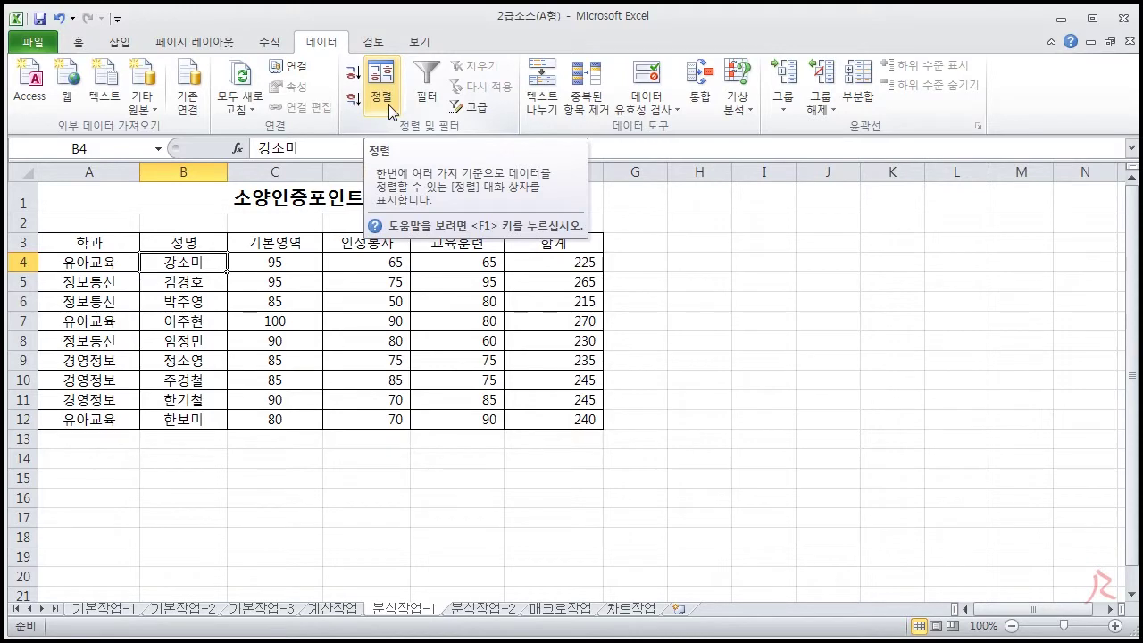
left_click_drag(104, 244, 579, 412)
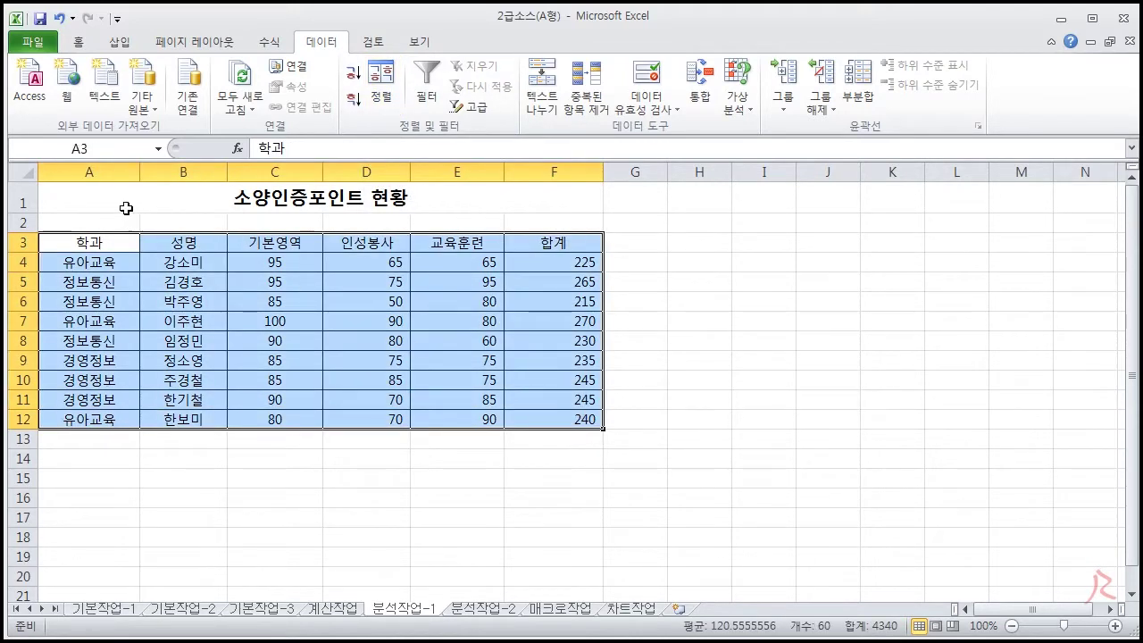
left_click_drag(89, 245, 558, 418)
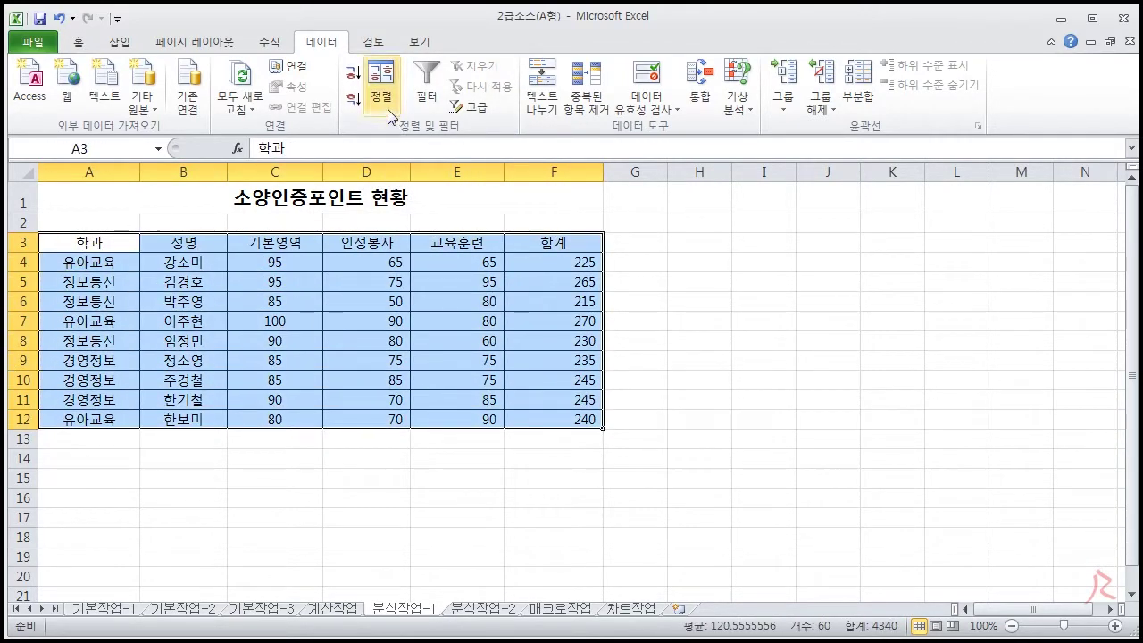
left_click(388, 105)
left_click_drag(667, 204, 688, 318)
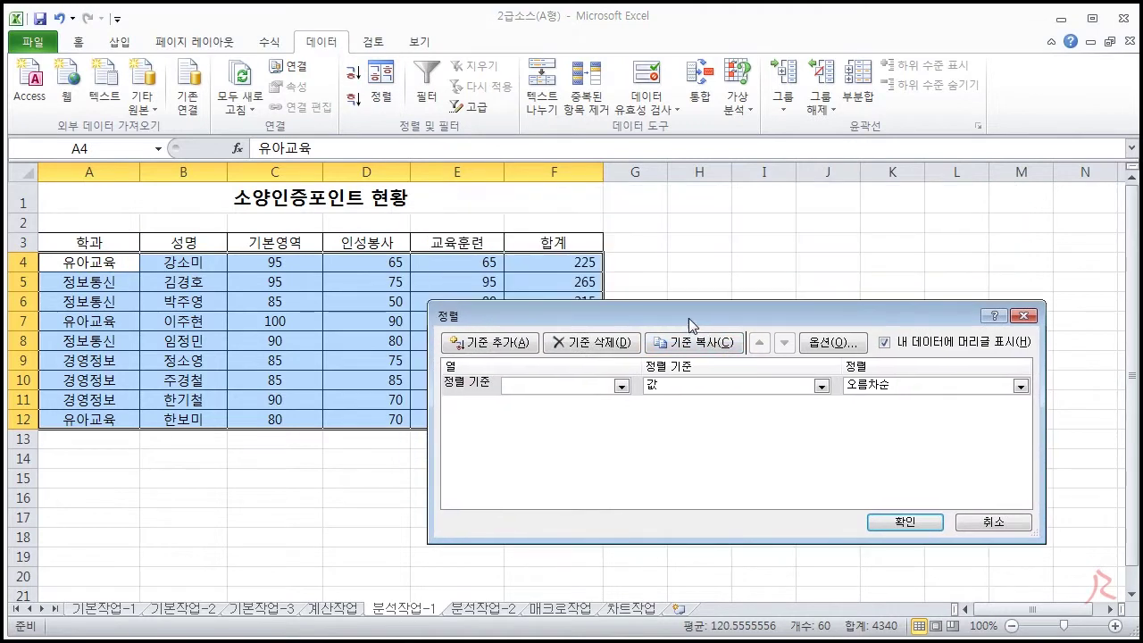
left_click_drag(537, 315, 574, 197)
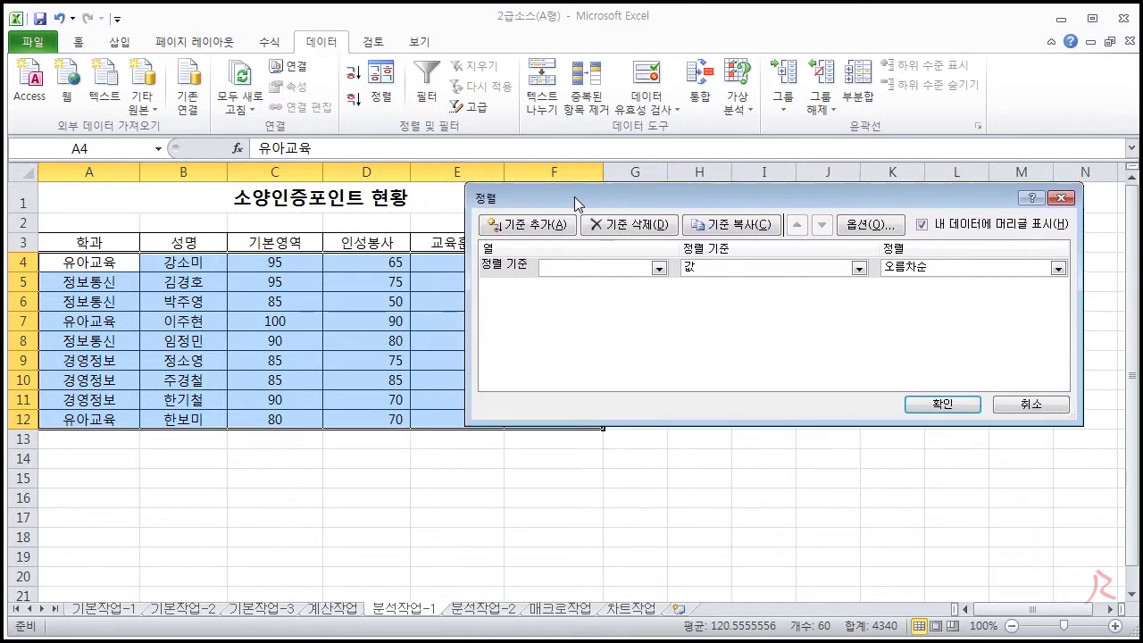
left_click(635, 268)
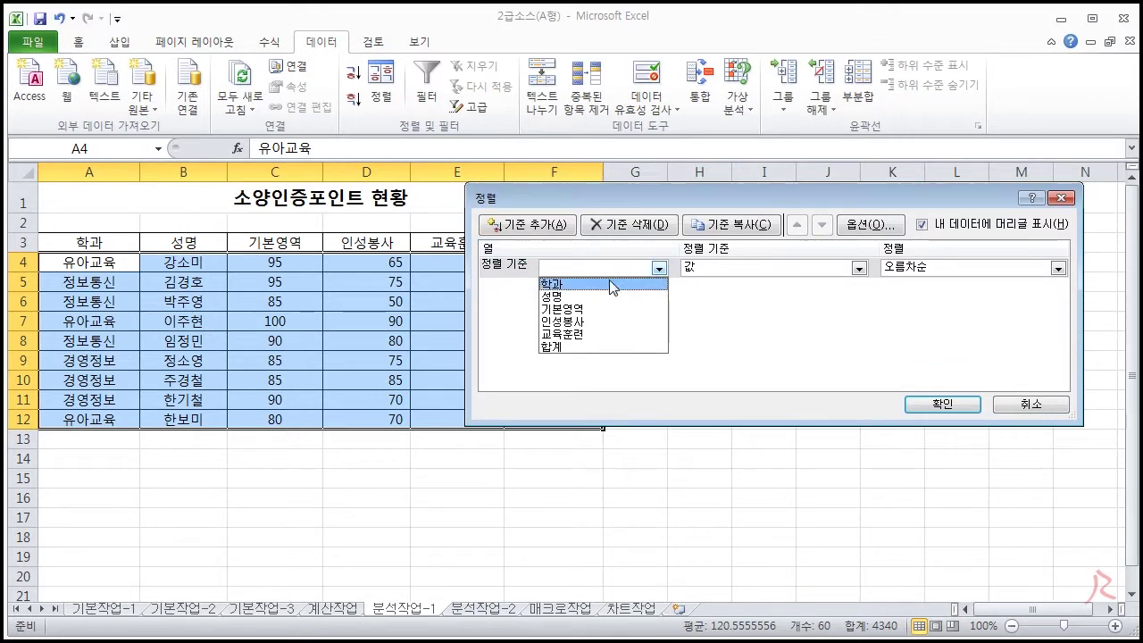
left_click(608, 284)
left_click(955, 405)
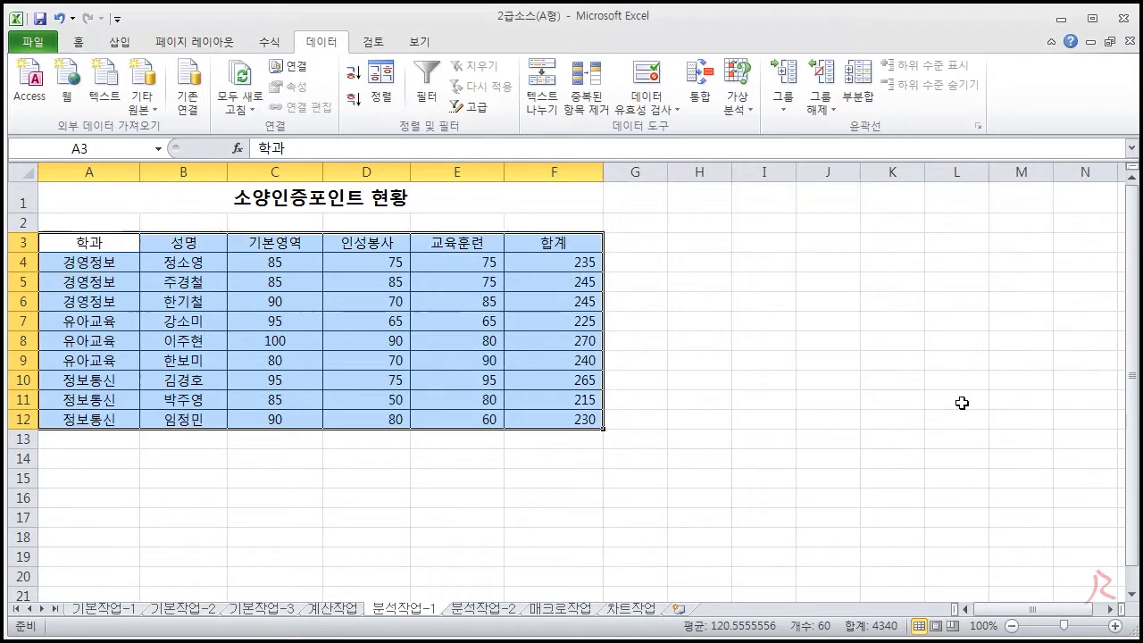
left_click_drag(71, 262, 72, 402)
left_click(215, 304)
left_click(362, 301)
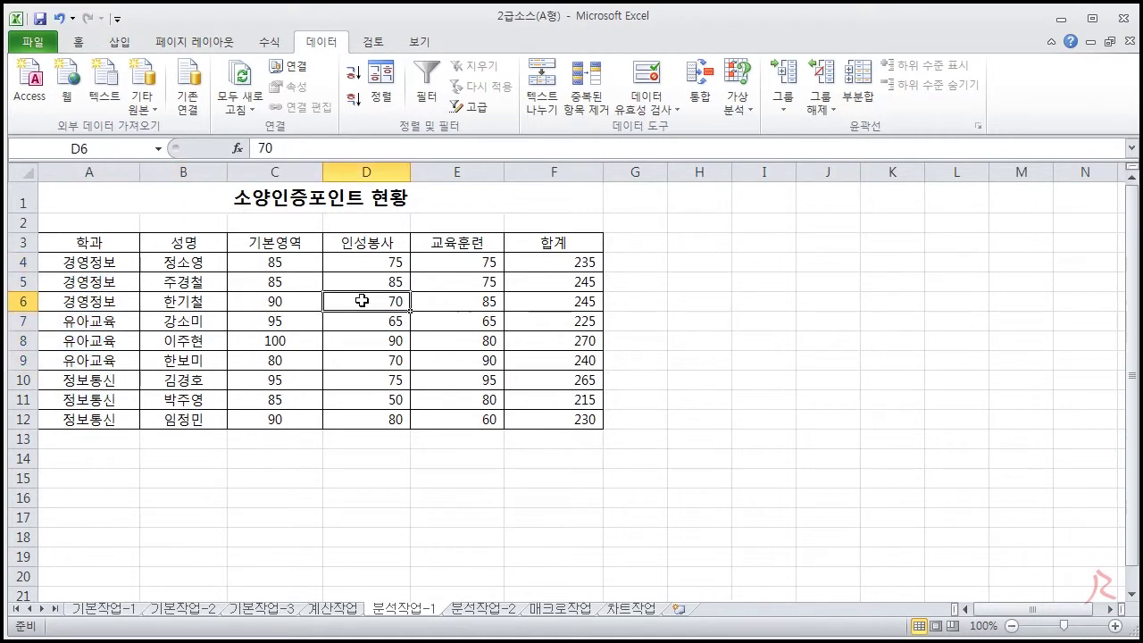
Add subtotals (부분합) to the table A3:F12, grouped by 학과, using the 최대값 function on 합계, after checking the exam PDF
left_click_drag(111, 248, 541, 423)
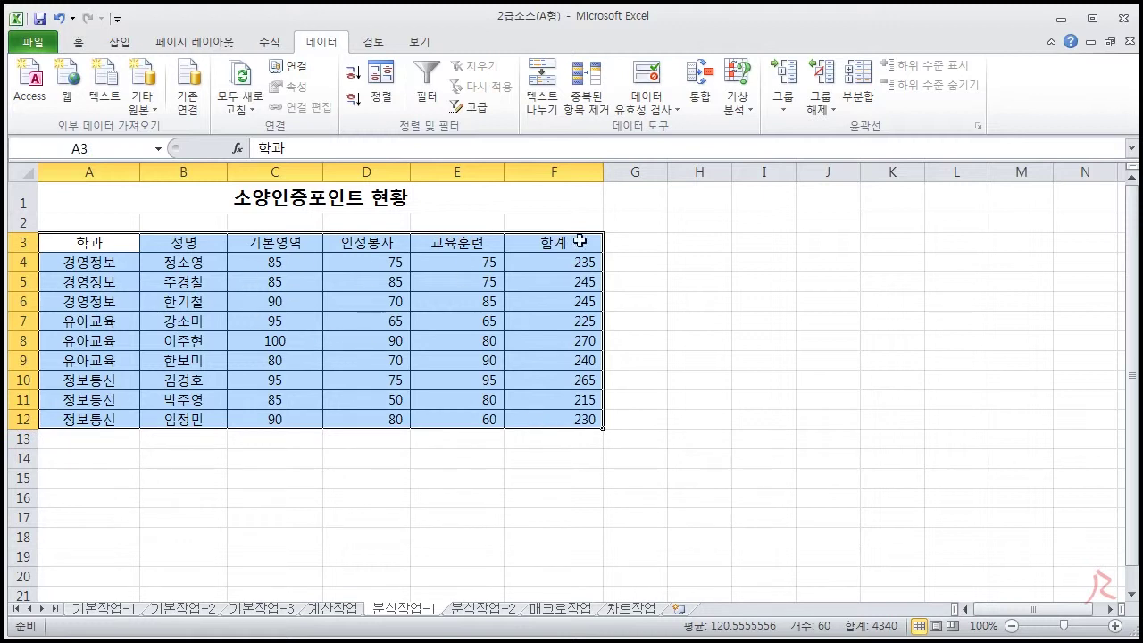
left_click(858, 89)
left_click_drag(794, 163, 756, 209)
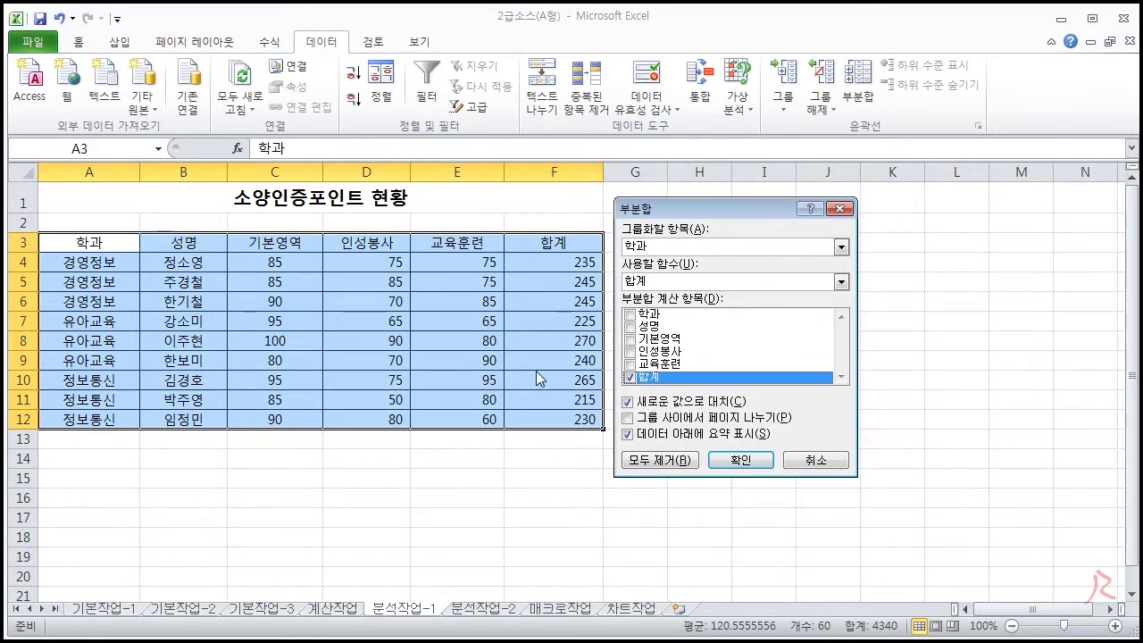
left_click(375, 641)
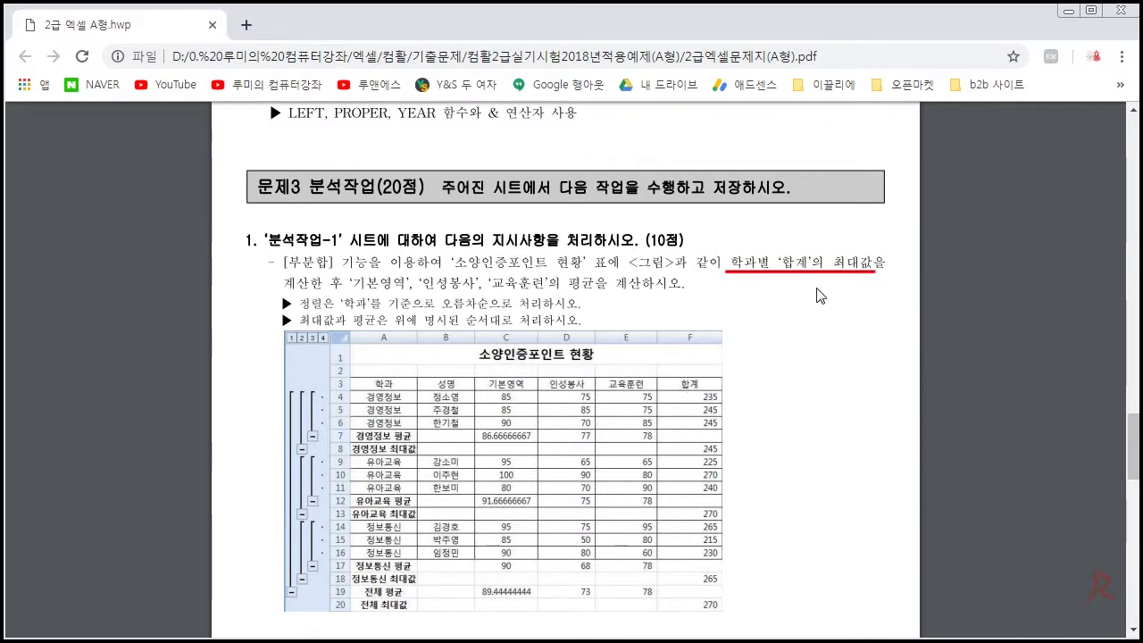
key("alt+Tab")
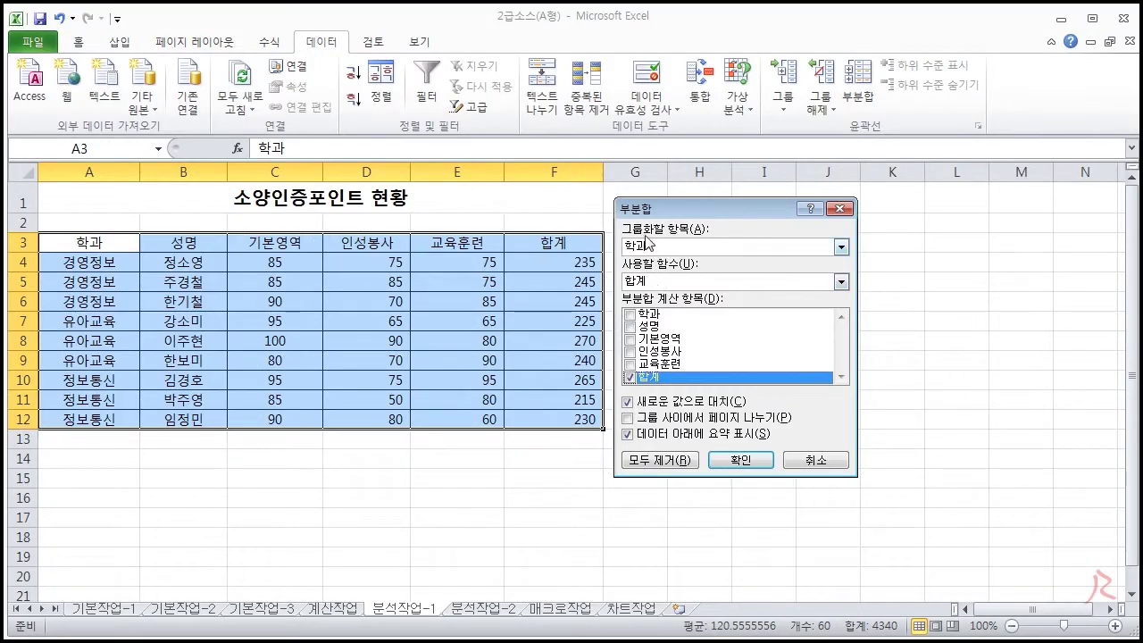
left_click(672, 250)
left_click(650, 259)
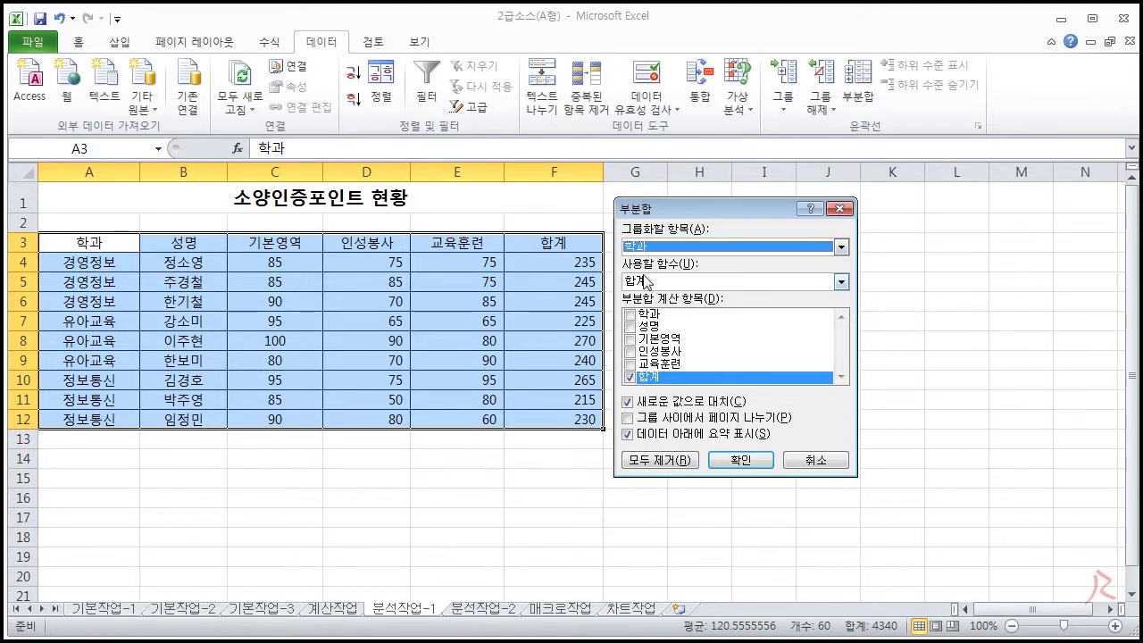
left_click(646, 281)
left_click(659, 332)
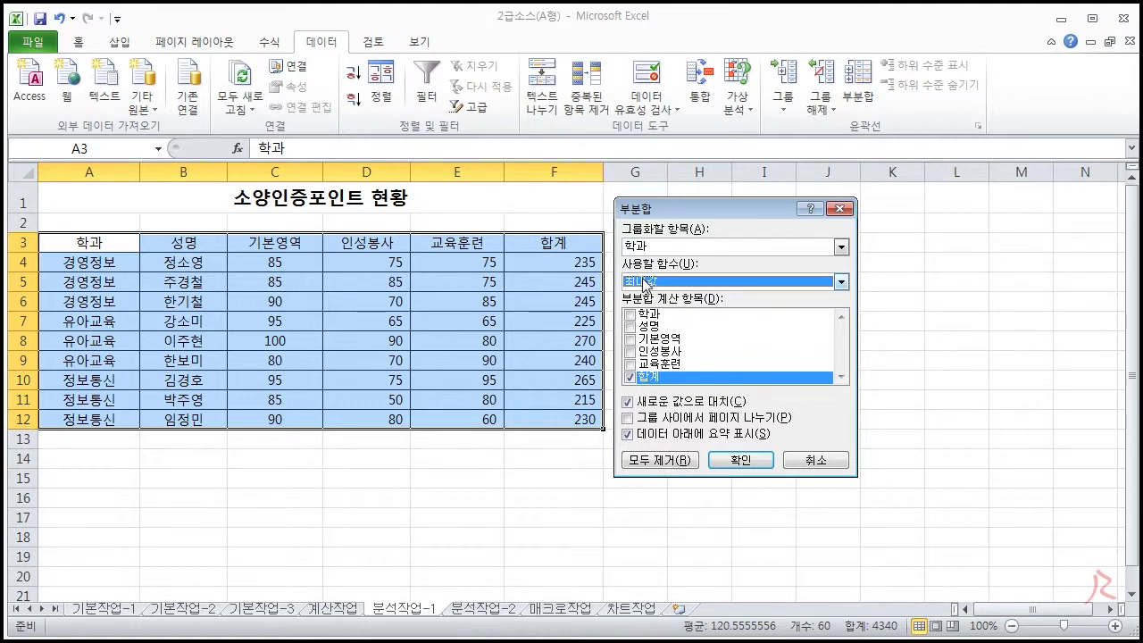
left_click(749, 468)
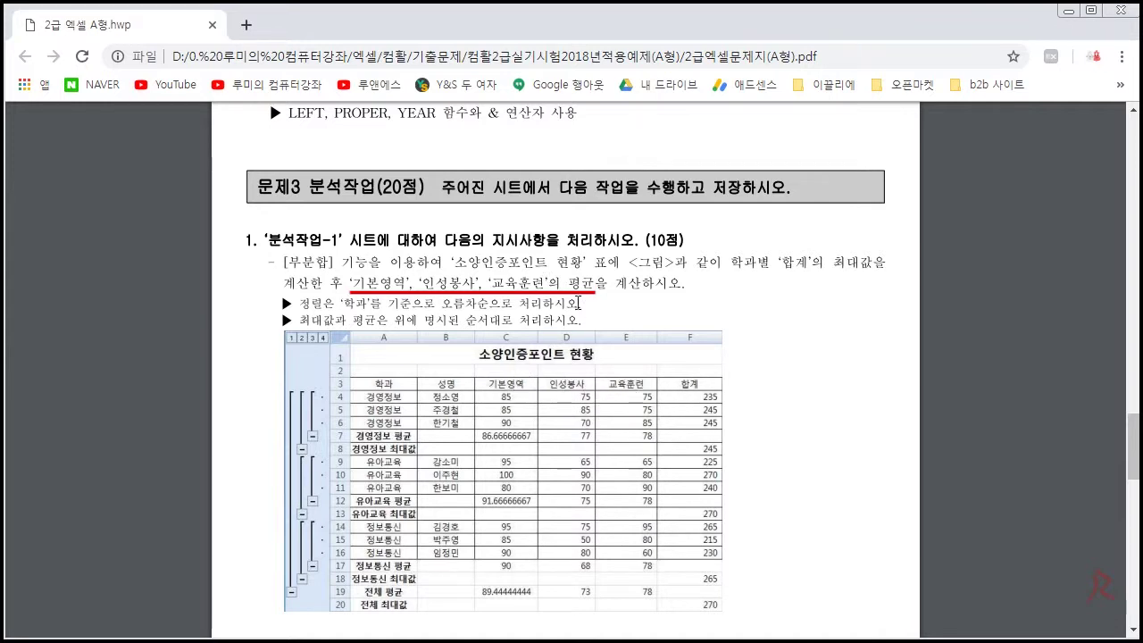
Add a second 학과 subtotal using 평균 on 기본영역, 인성봉사 and 교육훈련 only, without replacing the existing subtotals
key("alt+Tab")
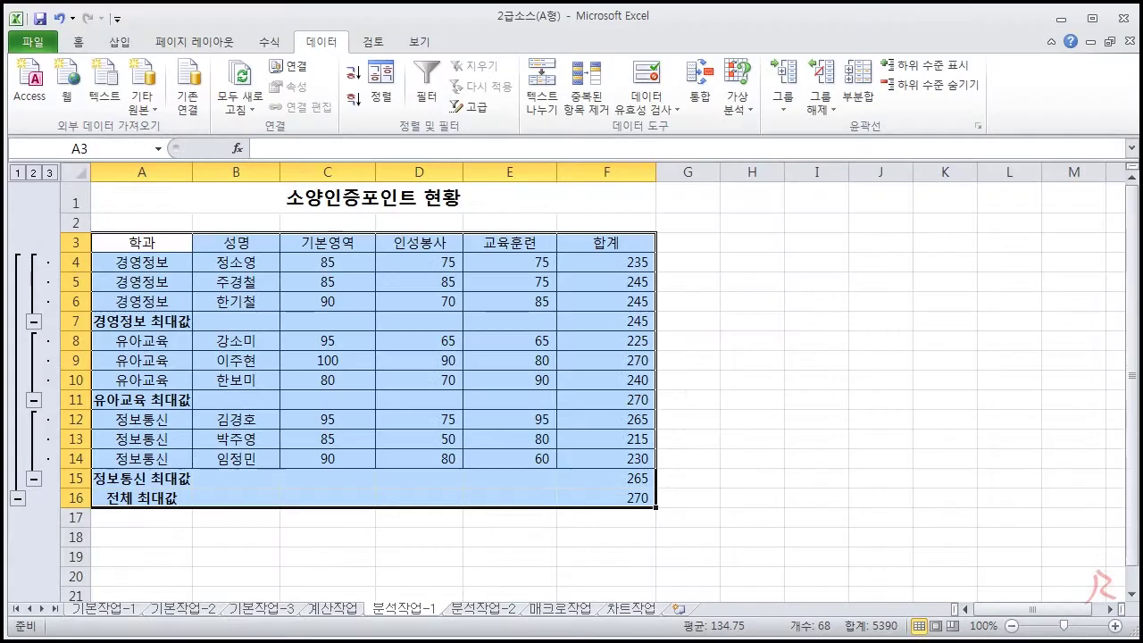
left_click(861, 105)
left_click(630, 378)
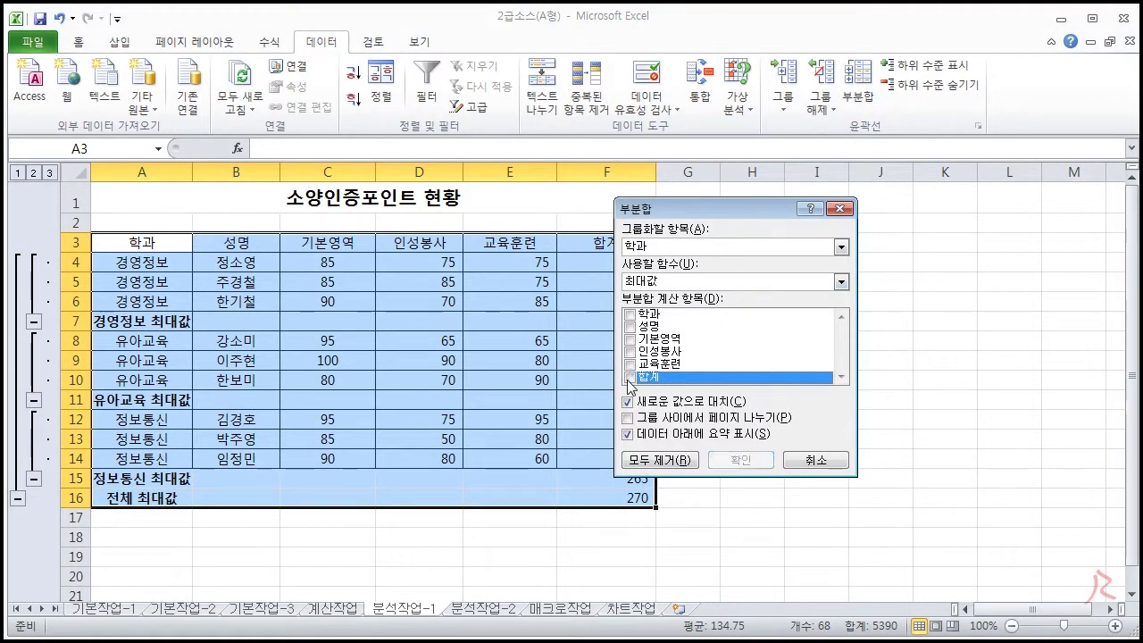
left_click(631, 339)
left_click(630, 352)
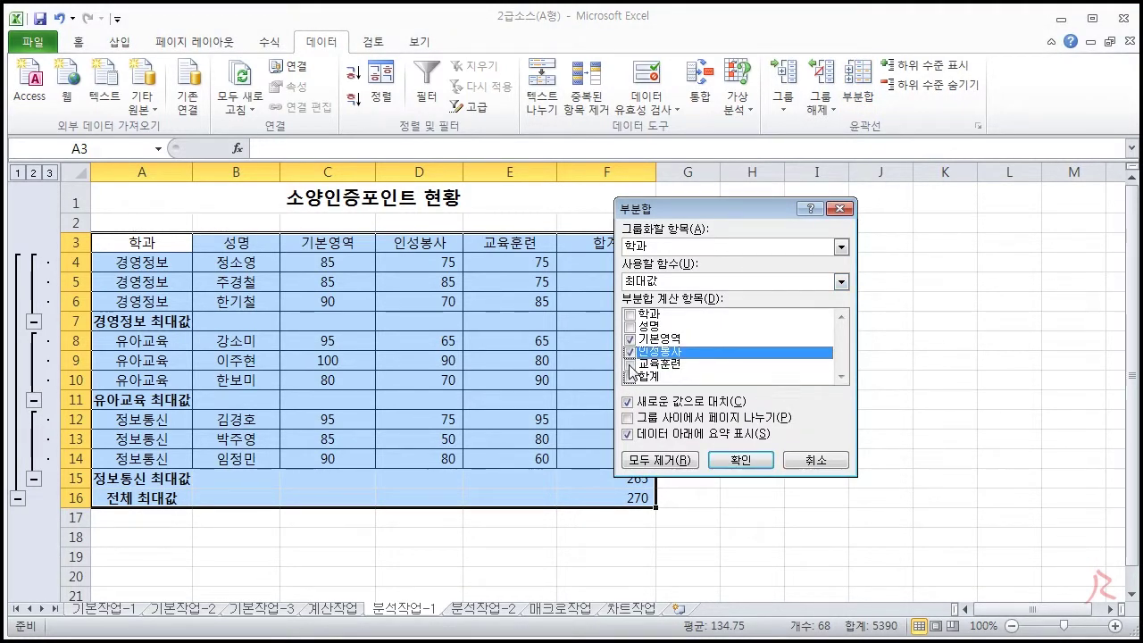
left_click(631, 364)
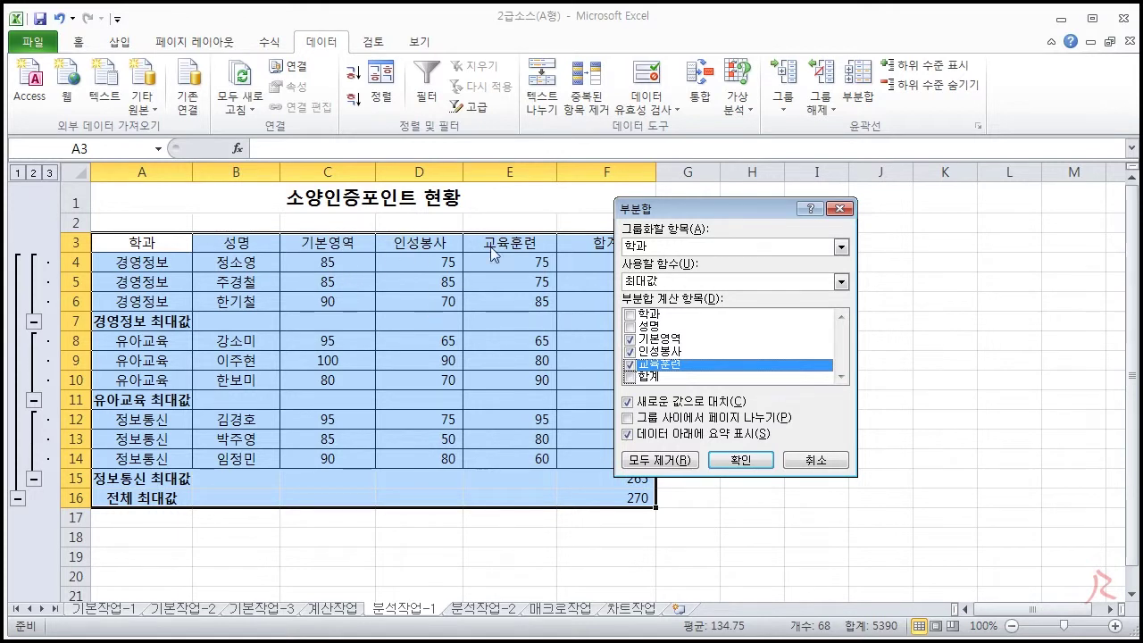
left_click(641, 281)
left_click(651, 324)
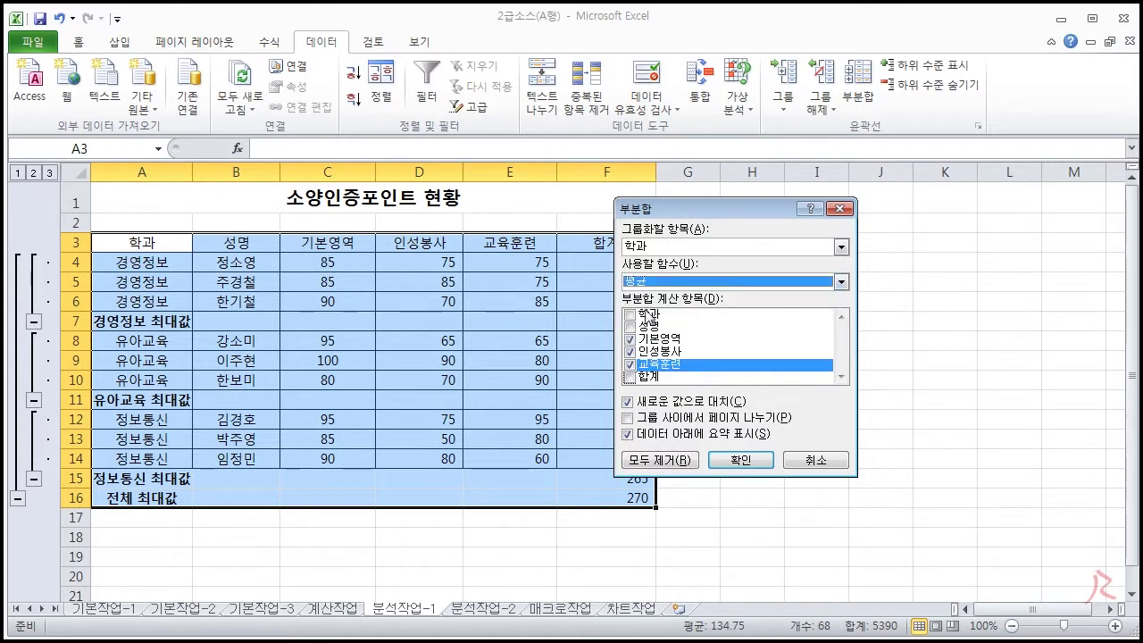
left_click_drag(686, 204, 783, 198)
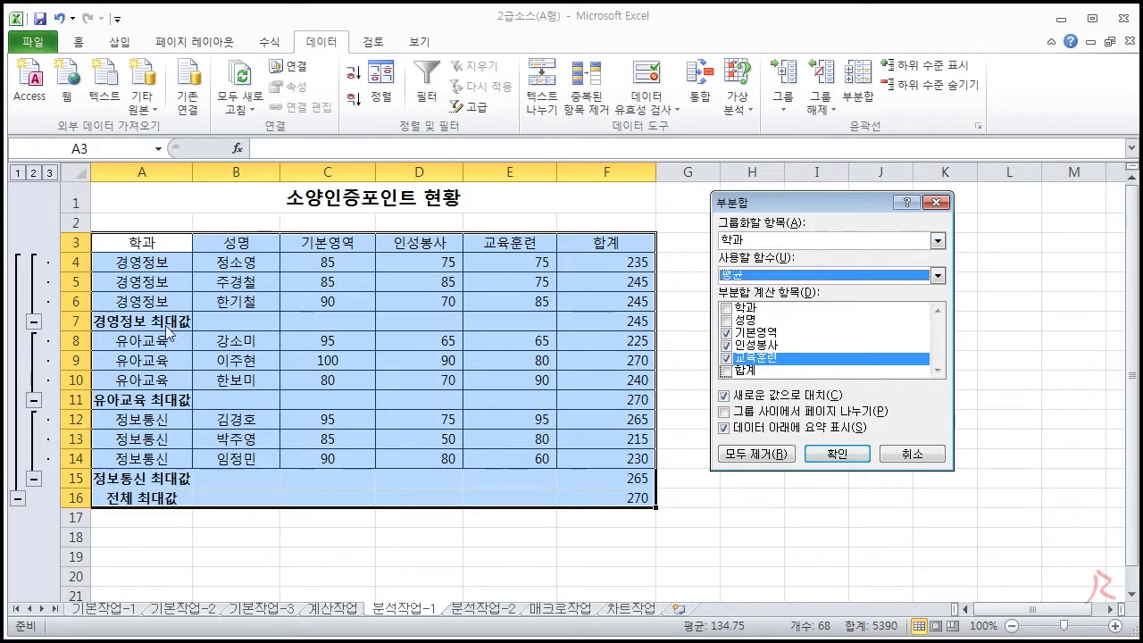
left_click(724, 396)
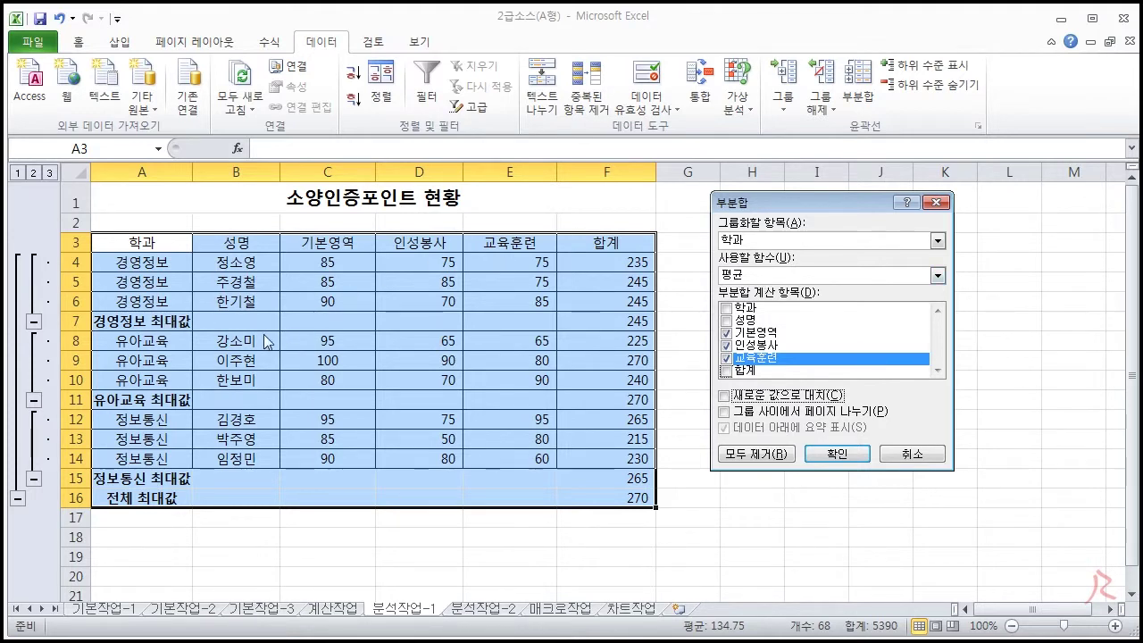
left_click(832, 454)
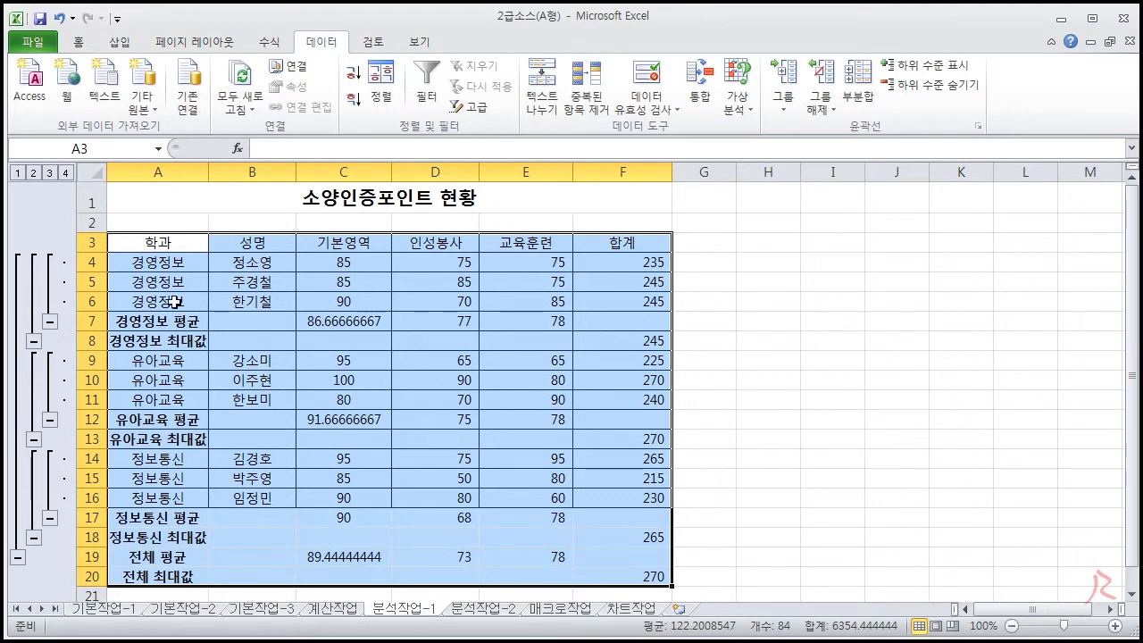
Switch to the exam PDF and compare its required subtotal order and sample picture with the finished 소양인증포인트 현황 table in Excel
key("alt+Tab")
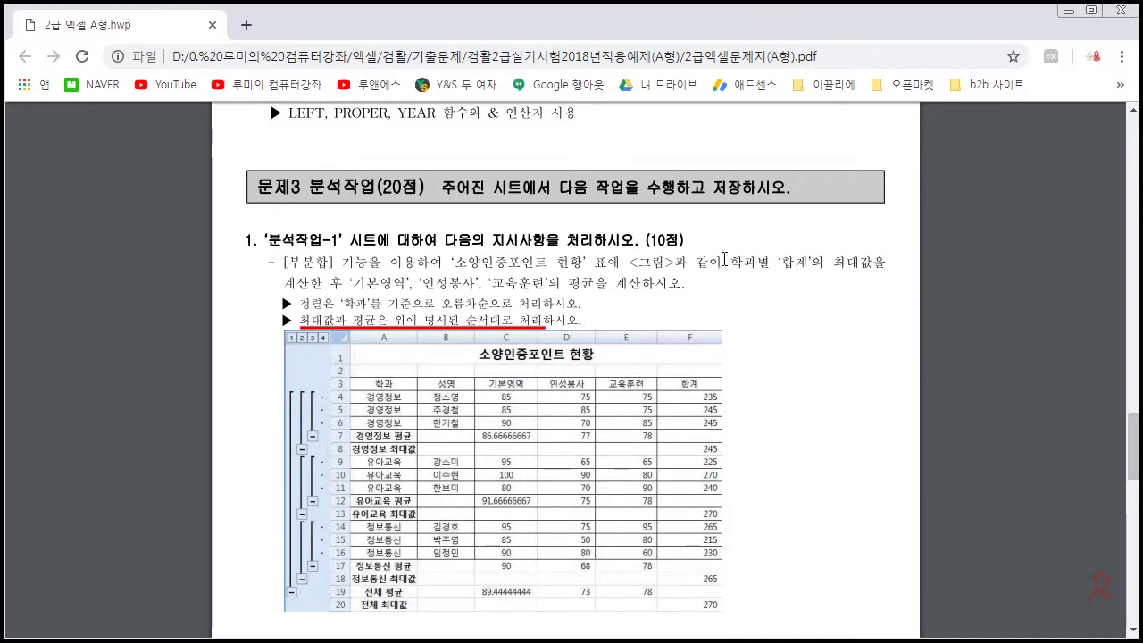
left_click_drag(301, 320, 376, 320)
left_click_drag(730, 263, 816, 273)
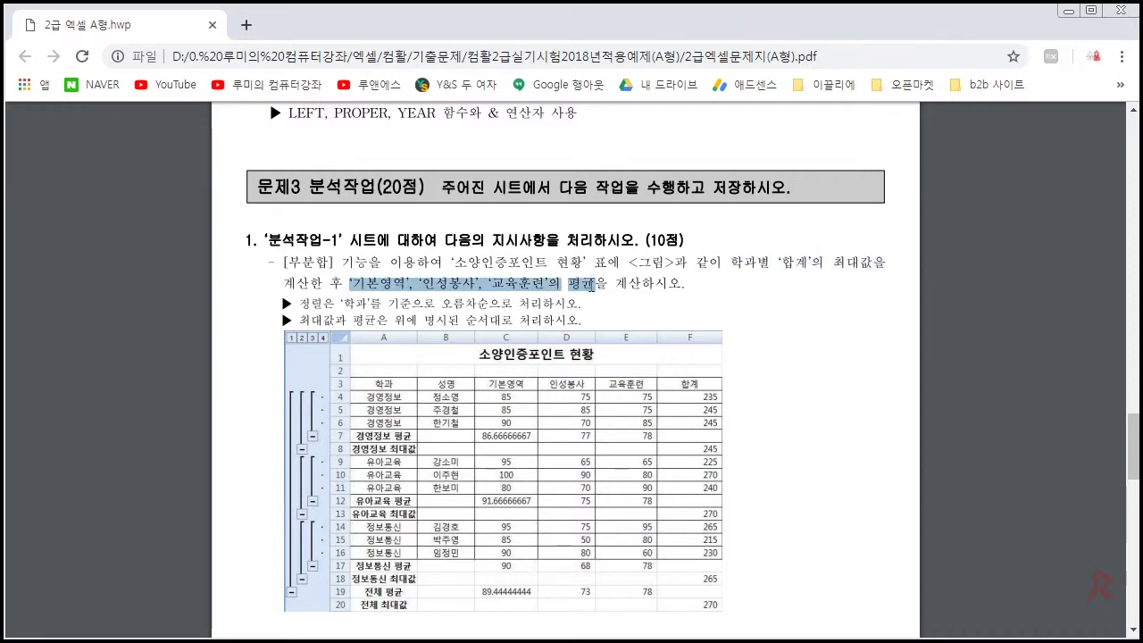
left_click(590, 279)
scroll(572, 304, "down", 1)
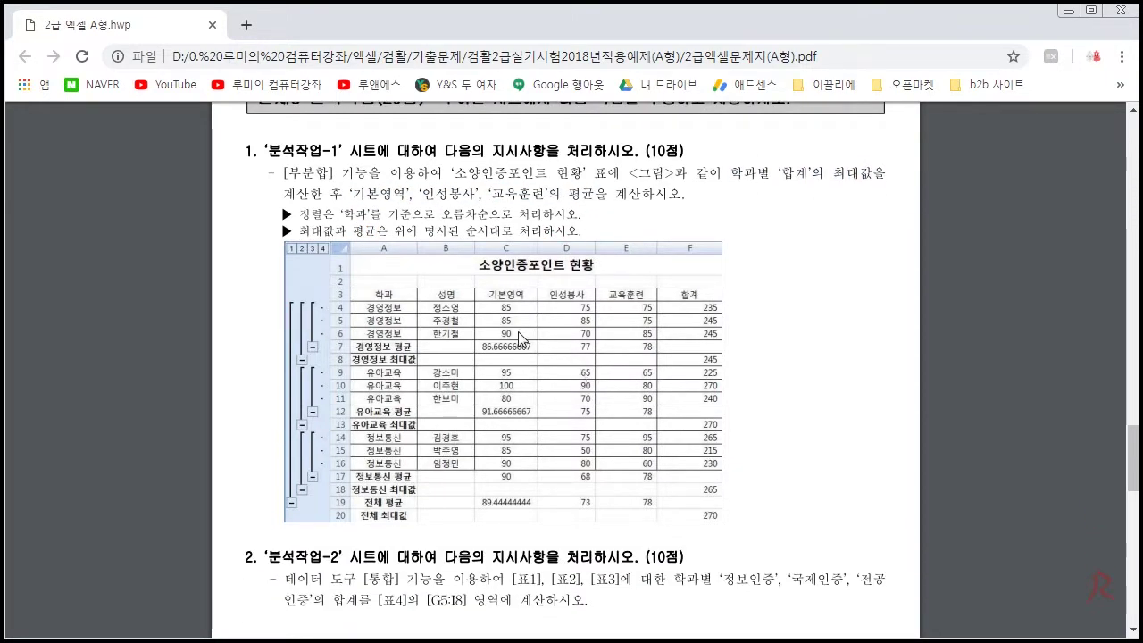
scroll(536, 384, "down", 3)
key("alt+Tab")
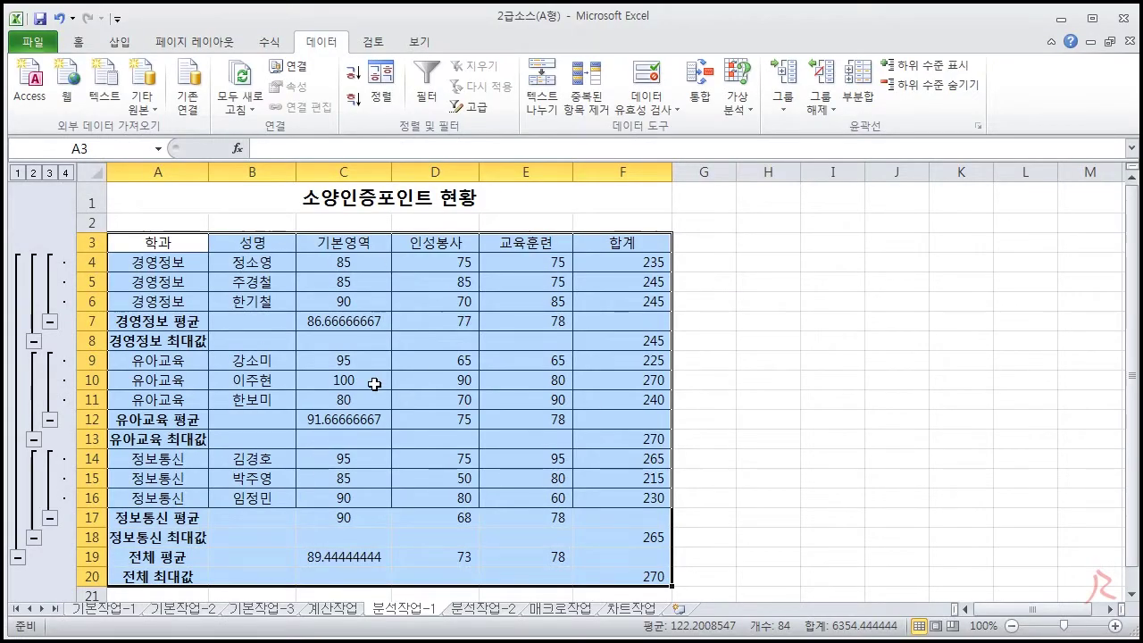
left_click(417, 401)
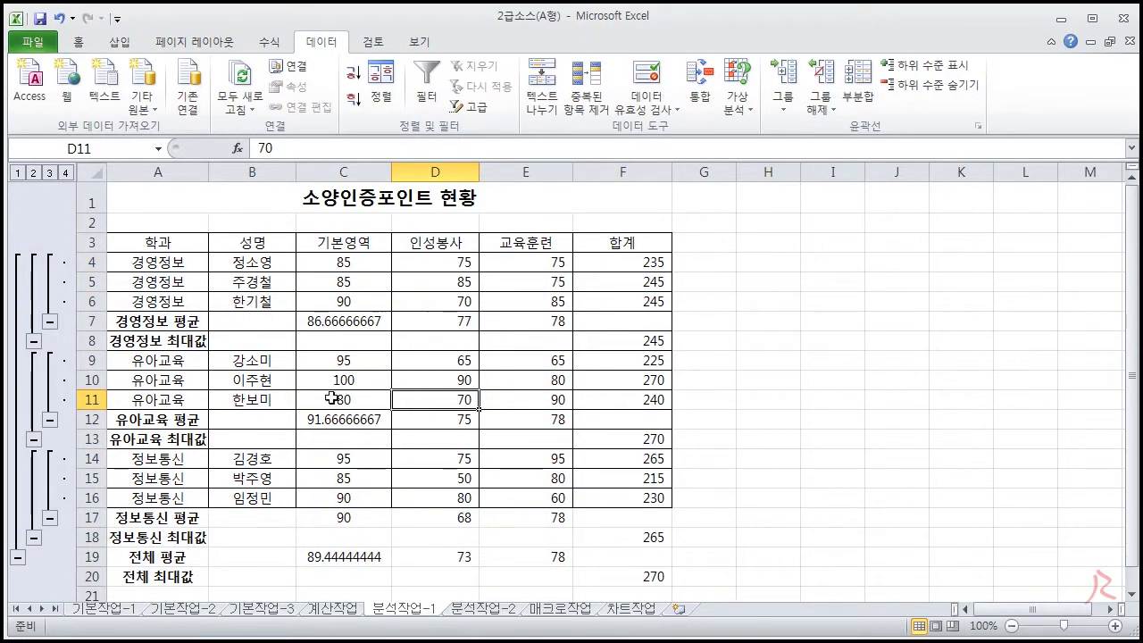
Open the 분석작업-2 sheet and read its 통합 instructions in the exam PDF, returning to Excel
left_click(481, 609)
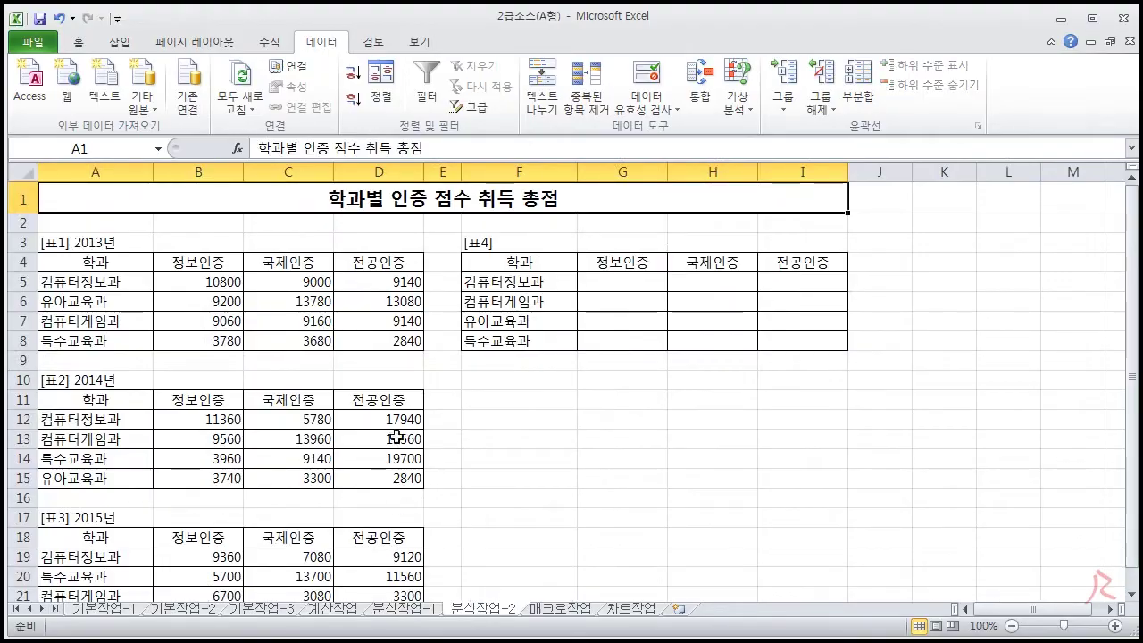
key("alt+Tab")
scroll(580, 405, "down", 2)
scroll(576, 405, "down", 2)
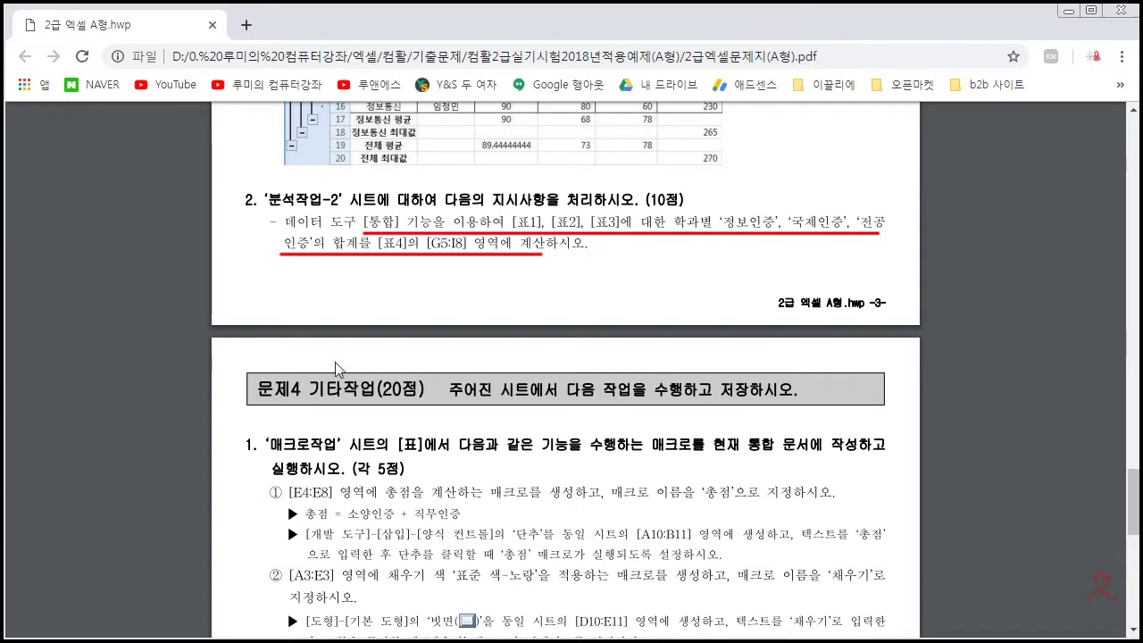
key("alt+Tab")
Examine the column headings G4:I4 and the department labels F5:F8 of 표4
left_click(599, 460)
left_click_drag(620, 262, 794, 261)
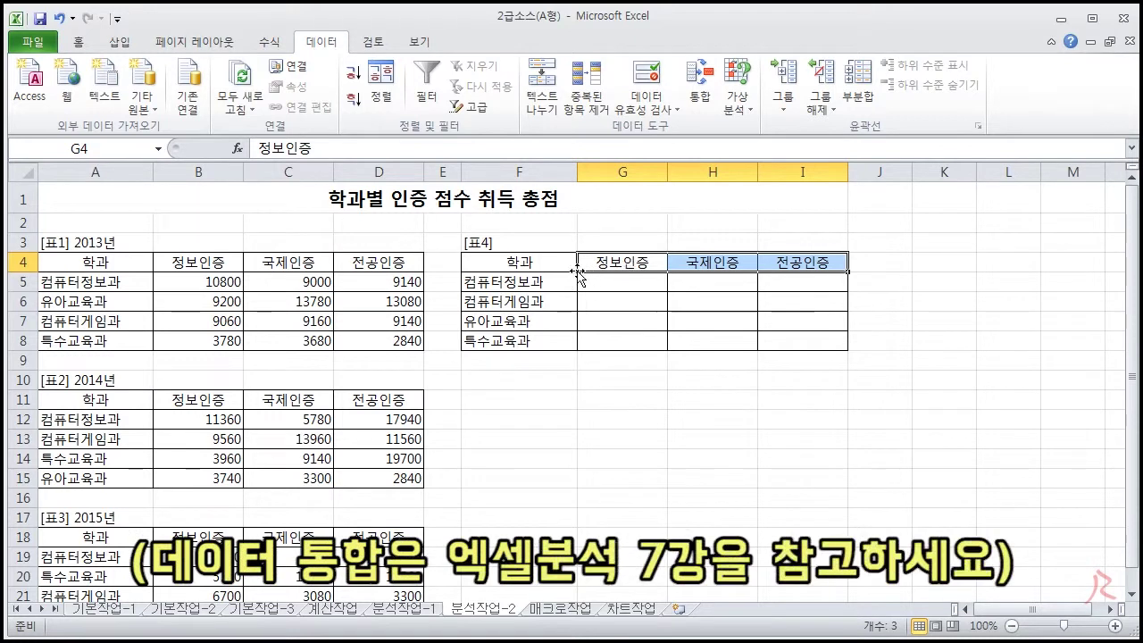
left_click_drag(599, 263, 759, 262)
left_click_drag(521, 289, 529, 345)
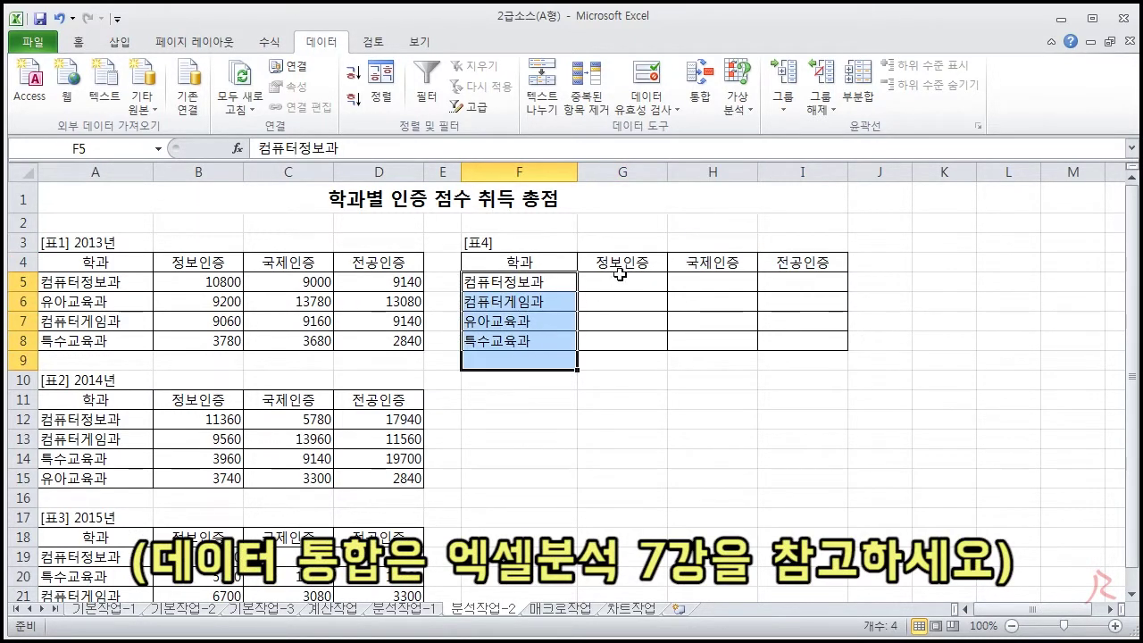
left_click_drag(618, 266, 809, 261)
left_click_drag(531, 280, 527, 341)
left_click(688, 377)
Start a 통합 with the 합계 function on 표4's range F4:I8 and recheck the exam instructions
left_click_drag(529, 261, 798, 345)
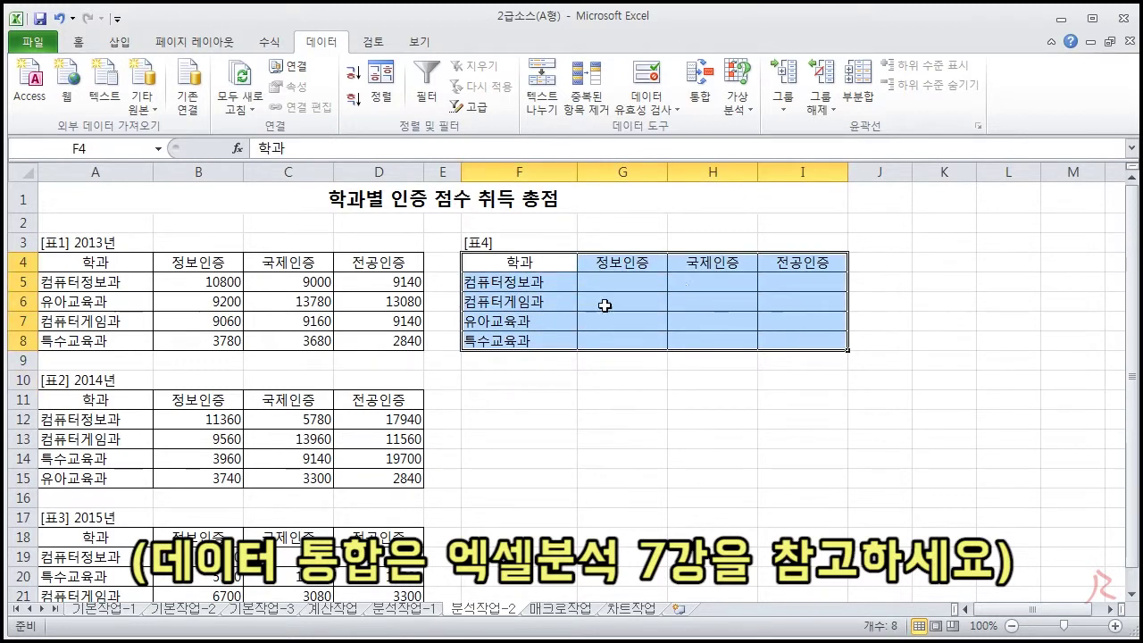
left_click_drag(523, 263, 799, 341)
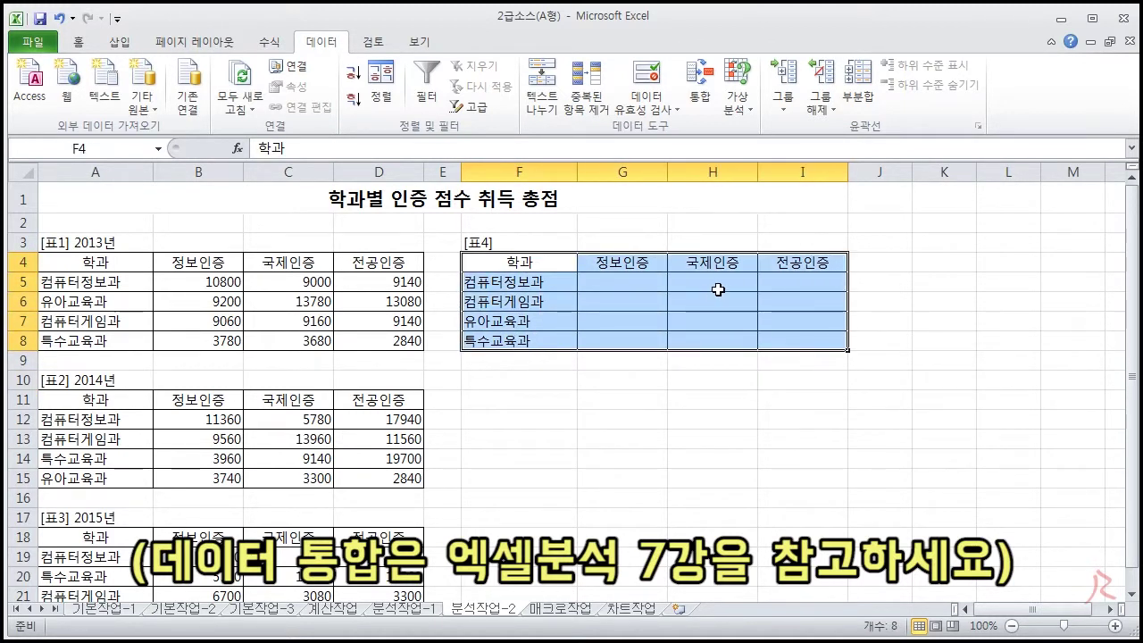
left_click(700, 85)
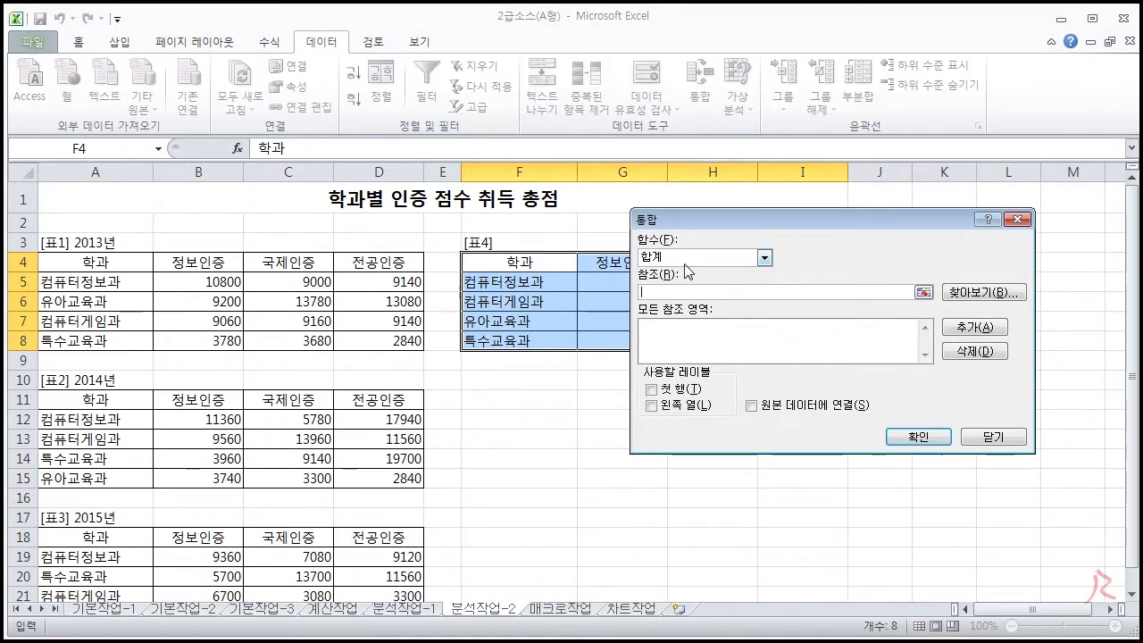
left_click_drag(715, 223, 596, 286)
key("alt+Tab")
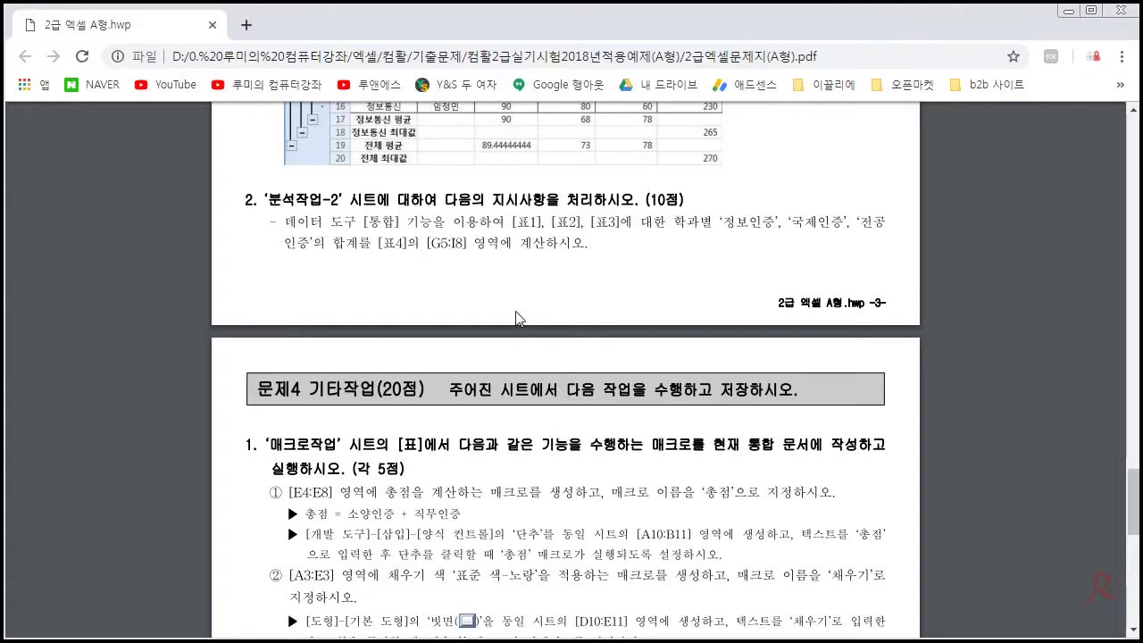
key("alt+Tab")
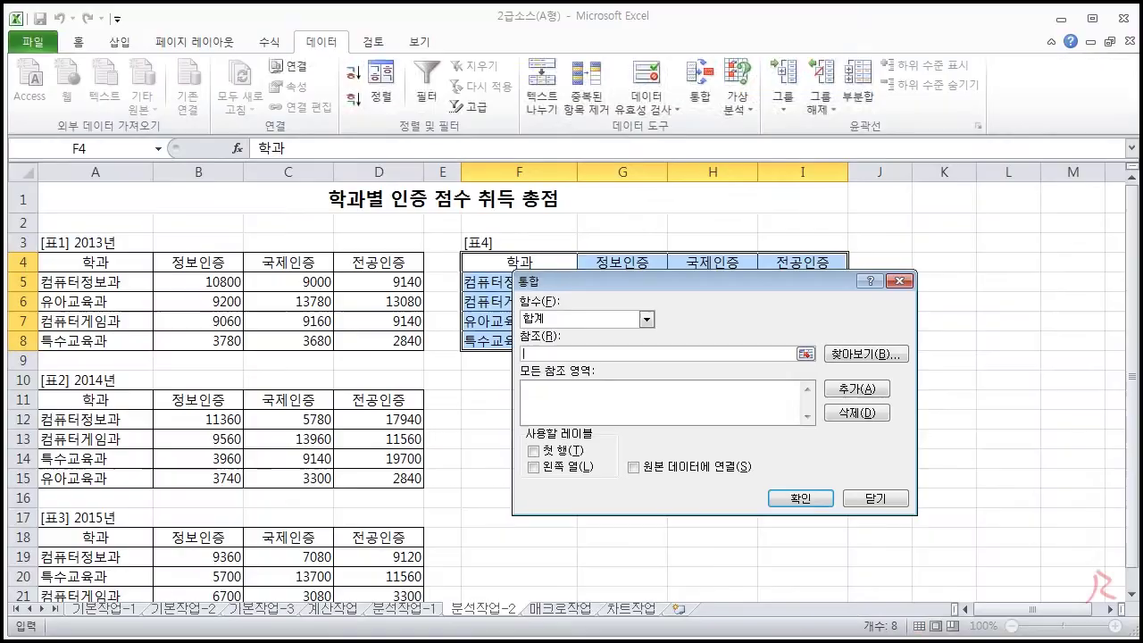
Add the 표1, 표2 and 표3 ranges A4:D8, A11:D15 and A18:D22 as consolidation references
left_click(530, 353)
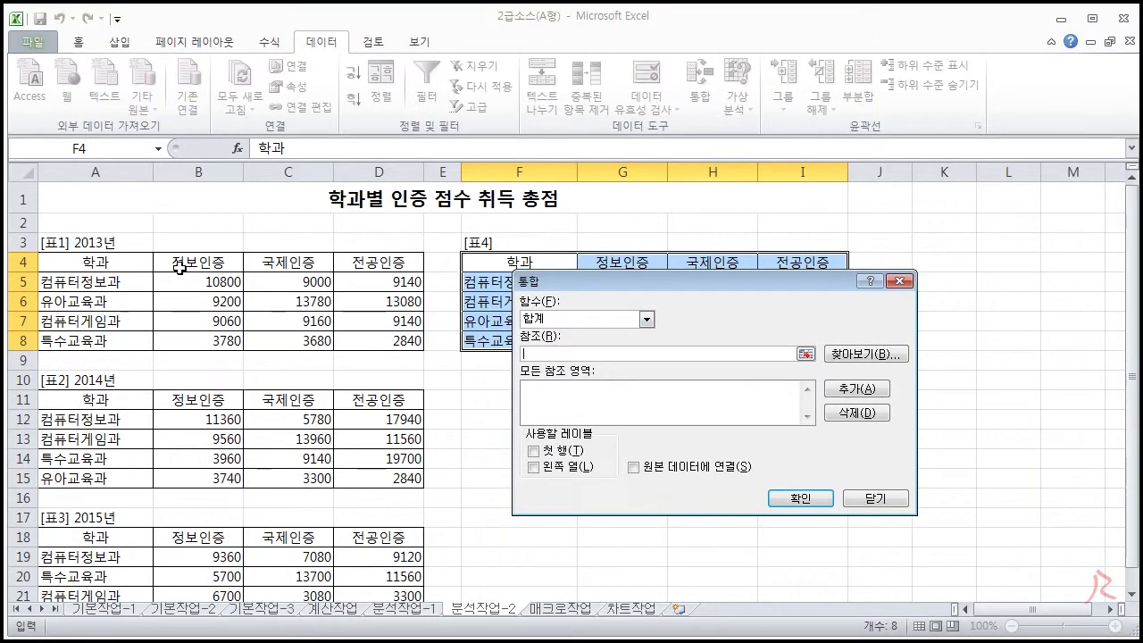
left_click_drag(90, 258, 406, 344)
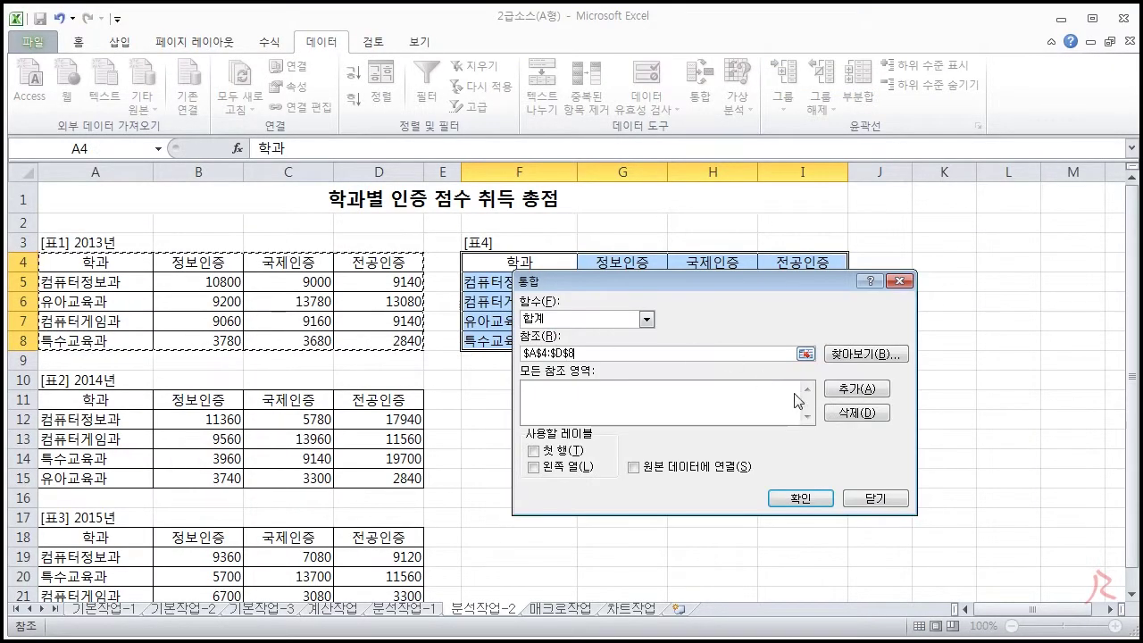
left_click(855, 388)
left_click_drag(102, 395, 379, 477)
left_click(856, 389)
scroll(268, 402, "down", 2)
left_click_drag(89, 408, 417, 478)
left_click(863, 388)
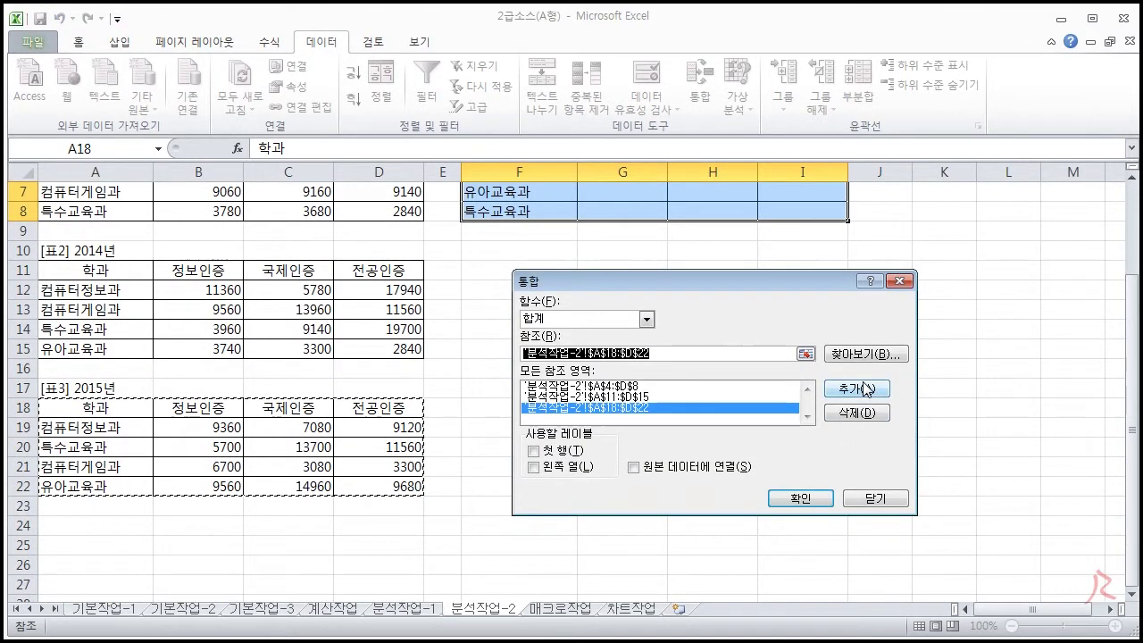
Use 첫 행 and 왼쪽 열 as labels and complete the consolidation into 표4
scroll(403, 311, "up", 2)
left_click_drag(574, 282, 667, 288)
left_click(646, 459)
left_click(654, 475)
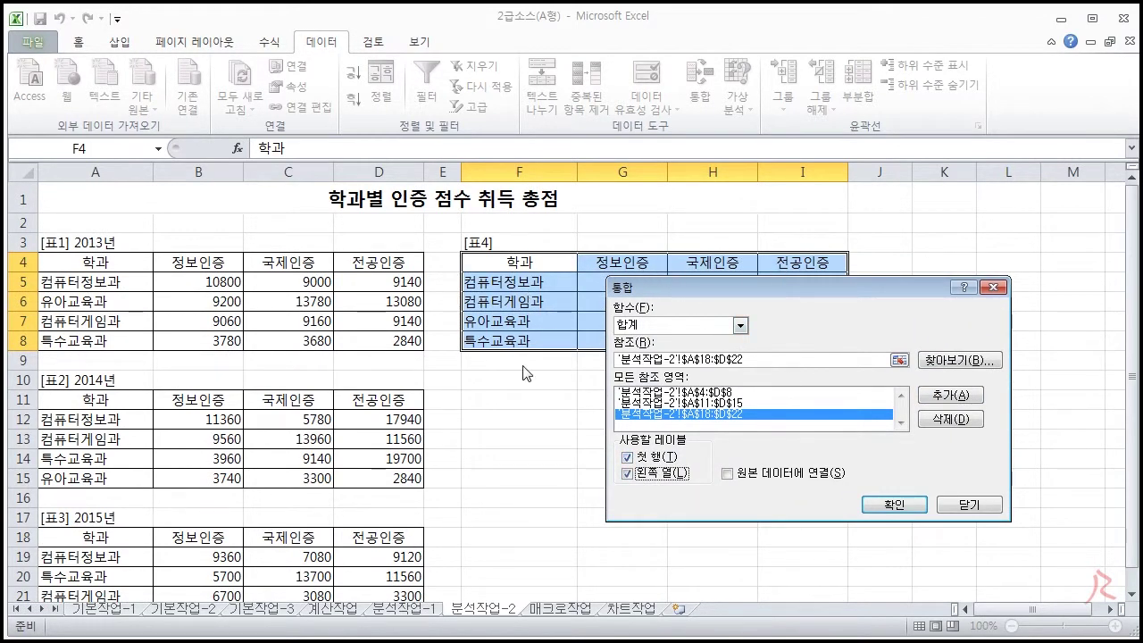
left_click(894, 505)
left_click(706, 380)
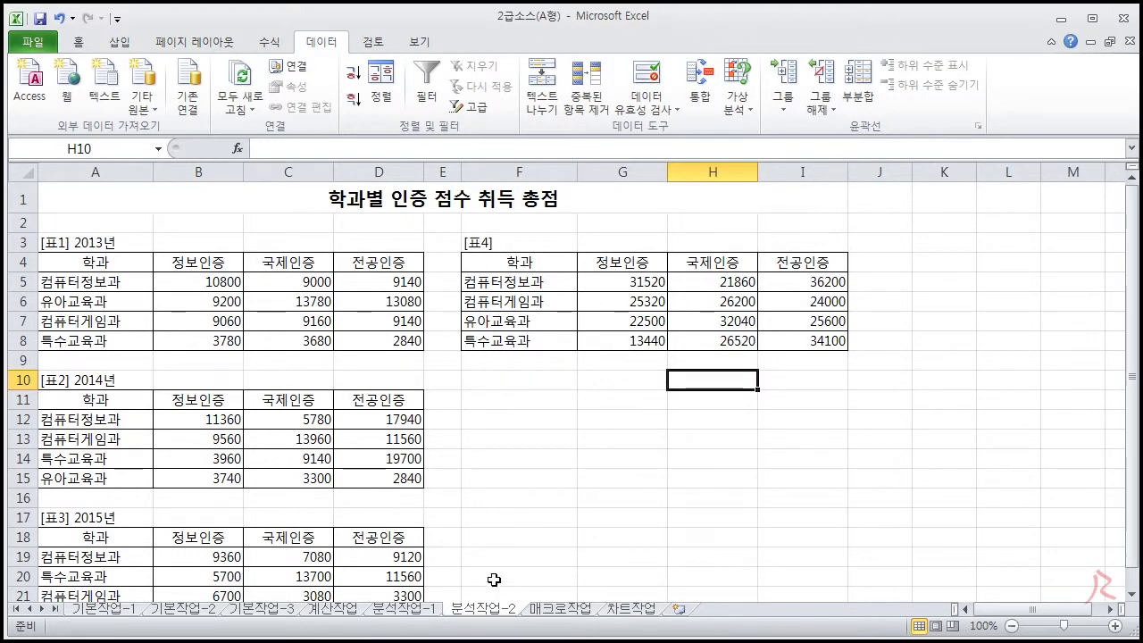
left_click(585, 478)
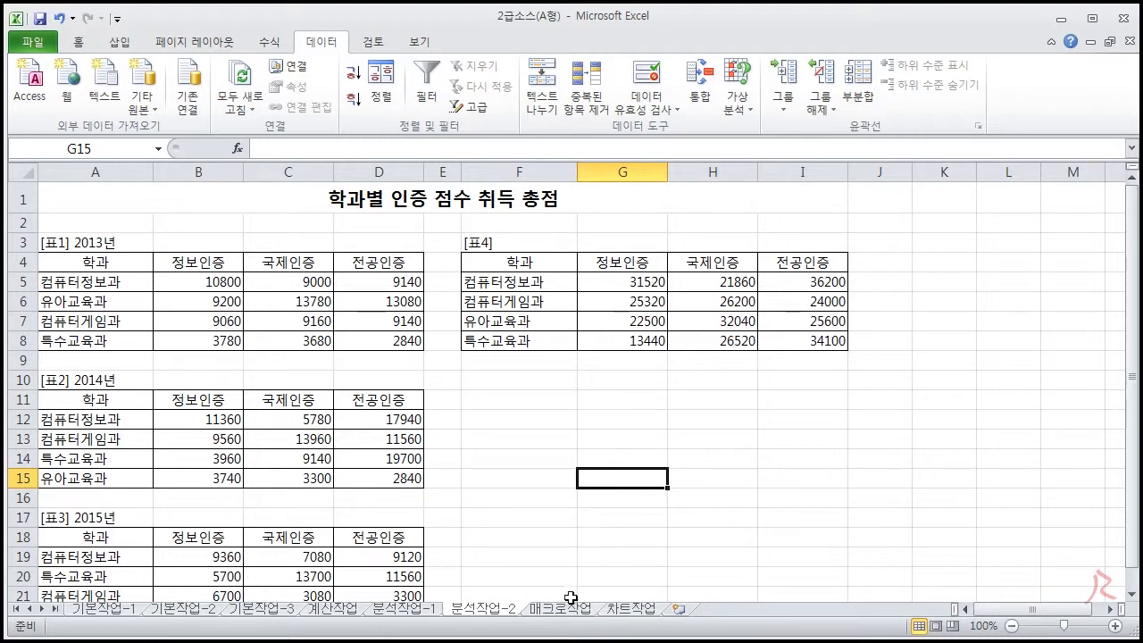
Read the 문제4 macro instructions in the exam PDF and open the 매크로작업 sheet to locate the range E4:E8
key("alt+Tab")
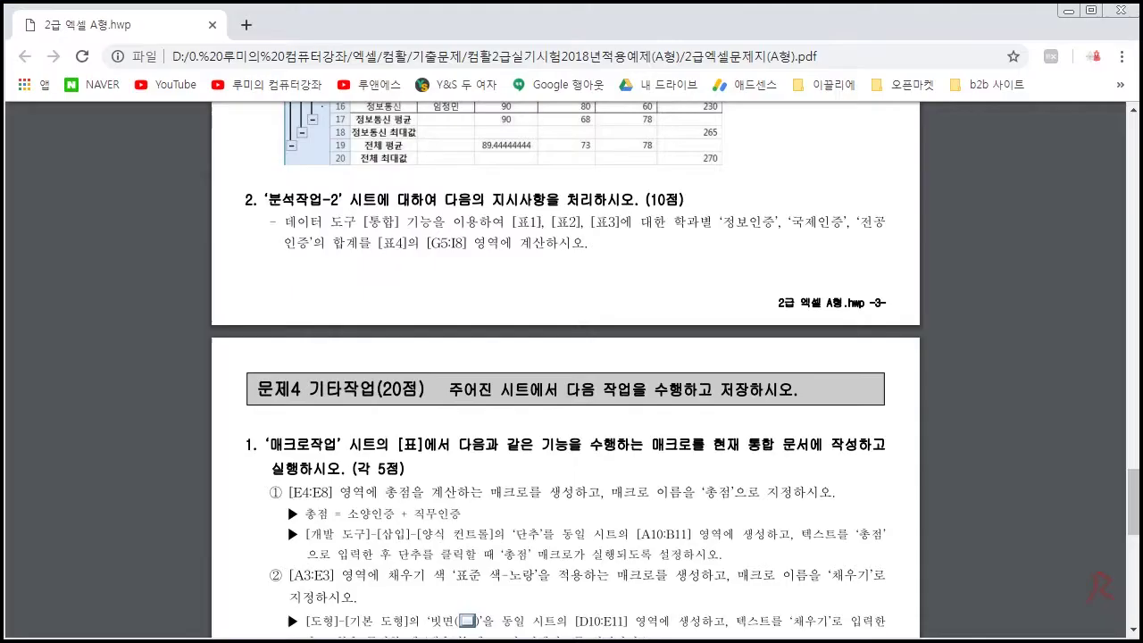
scroll(518, 503, "down", 2)
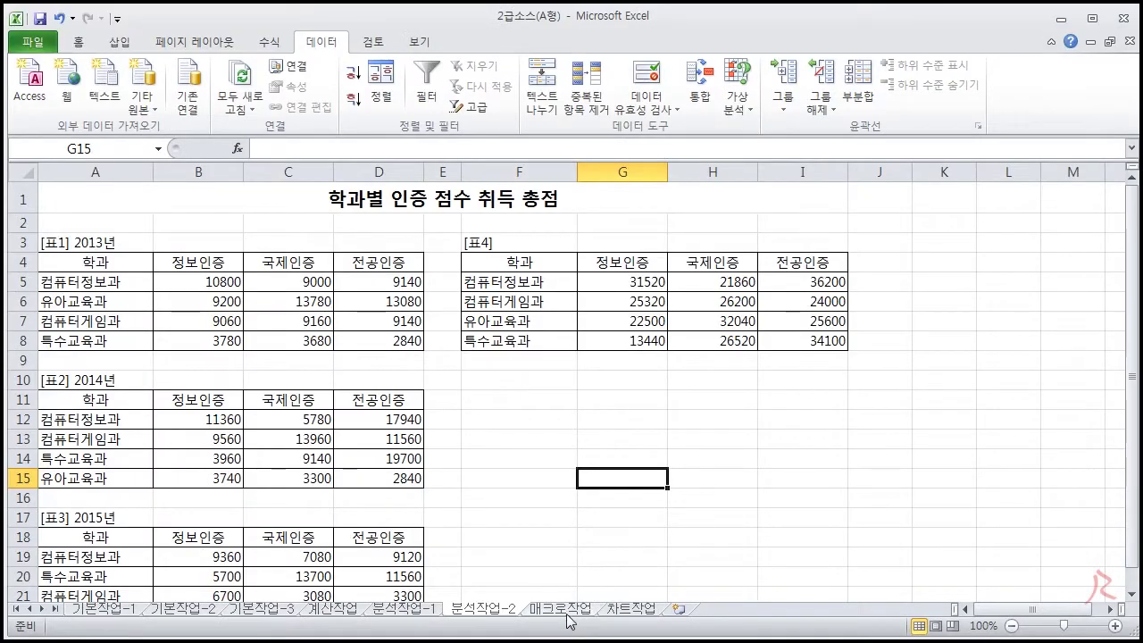
left_click(563, 609)
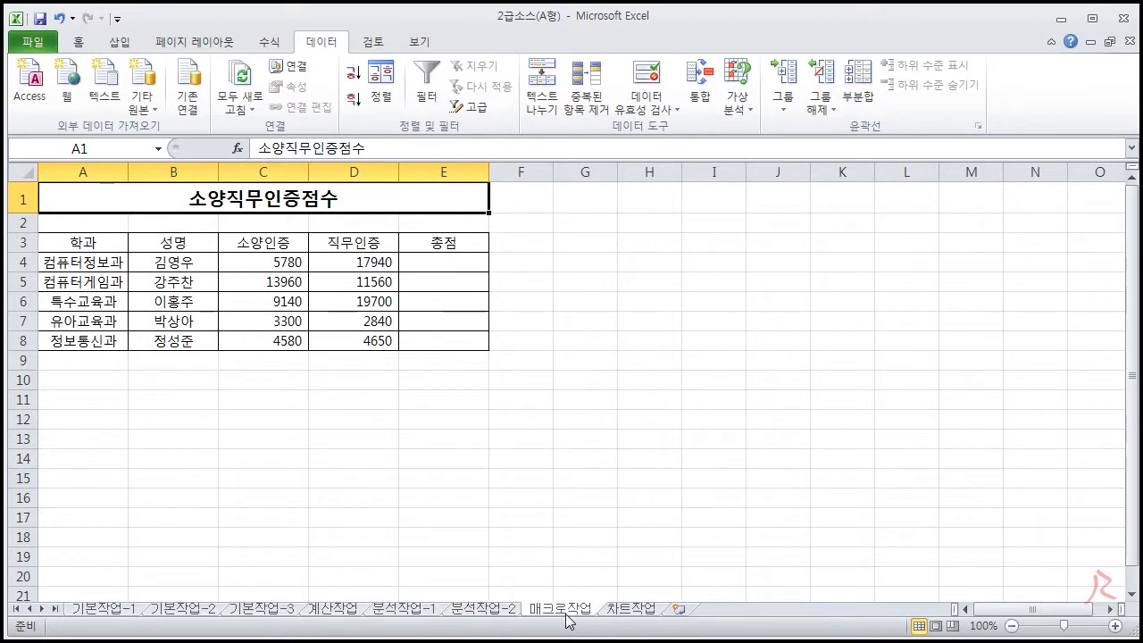
left_click_drag(434, 261, 435, 335)
left_click(649, 302)
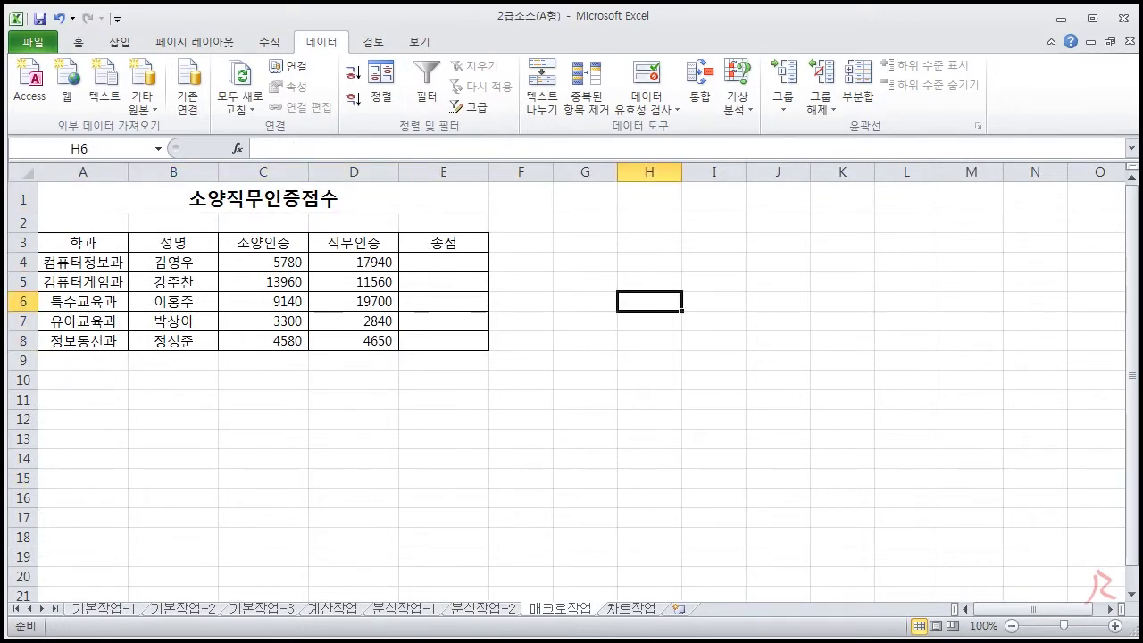
Compare the exam's 총점 = 소양인증 + 직무인증 requirement with the first data row of the table
key("alt+Tab")
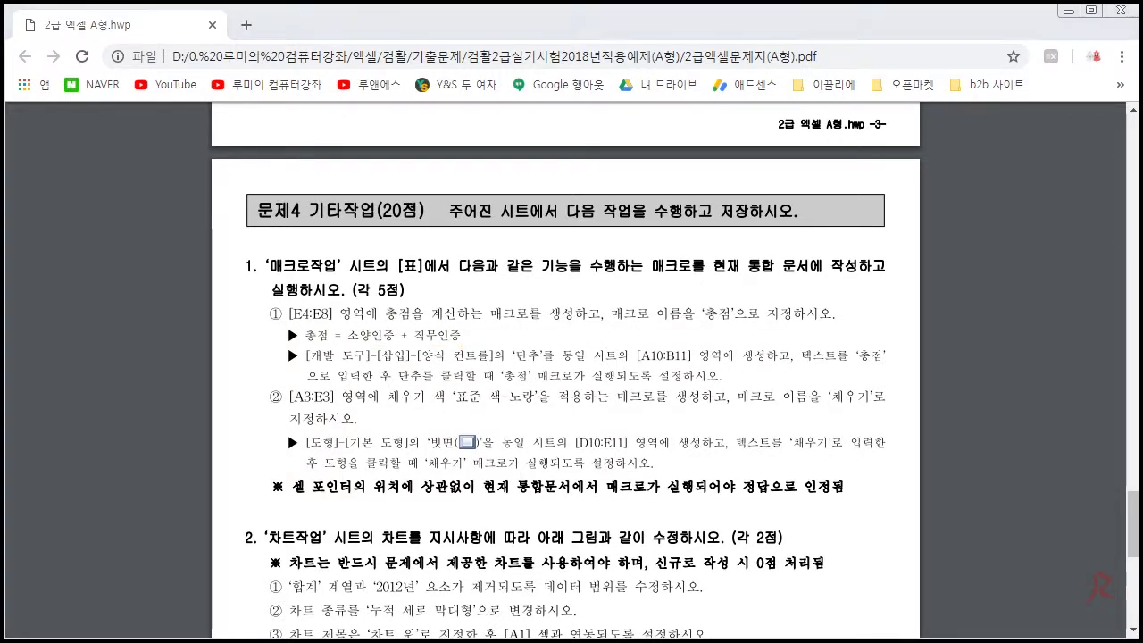
key("alt+Tab")
left_click(287, 261)
left_click_drag(288, 262, 398, 268)
left_click(417, 268)
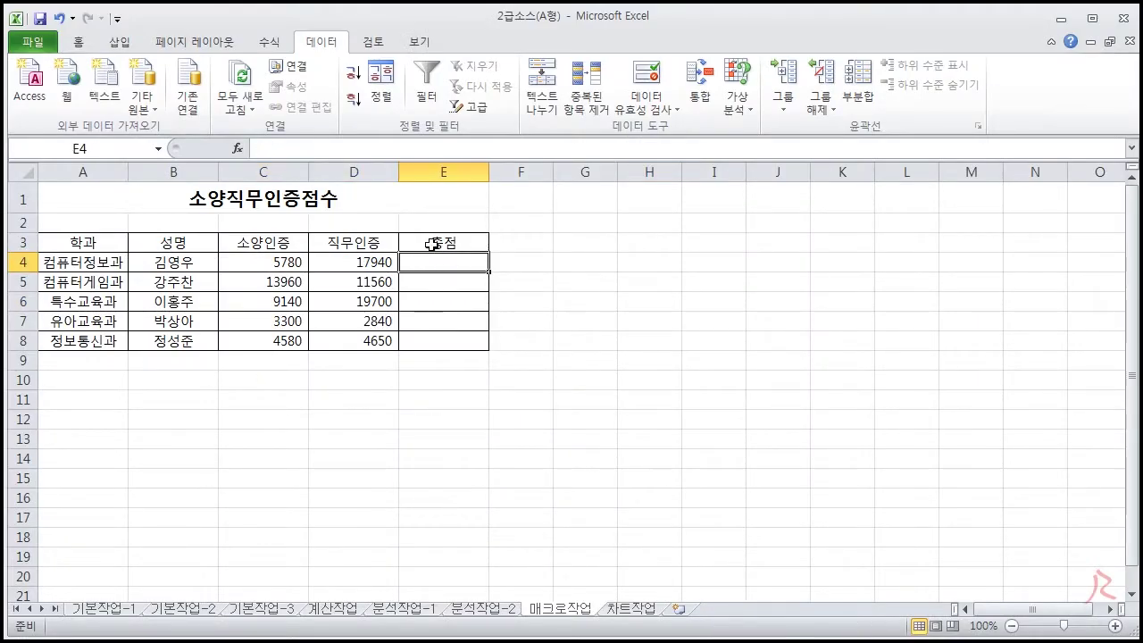
key("alt+Tab")
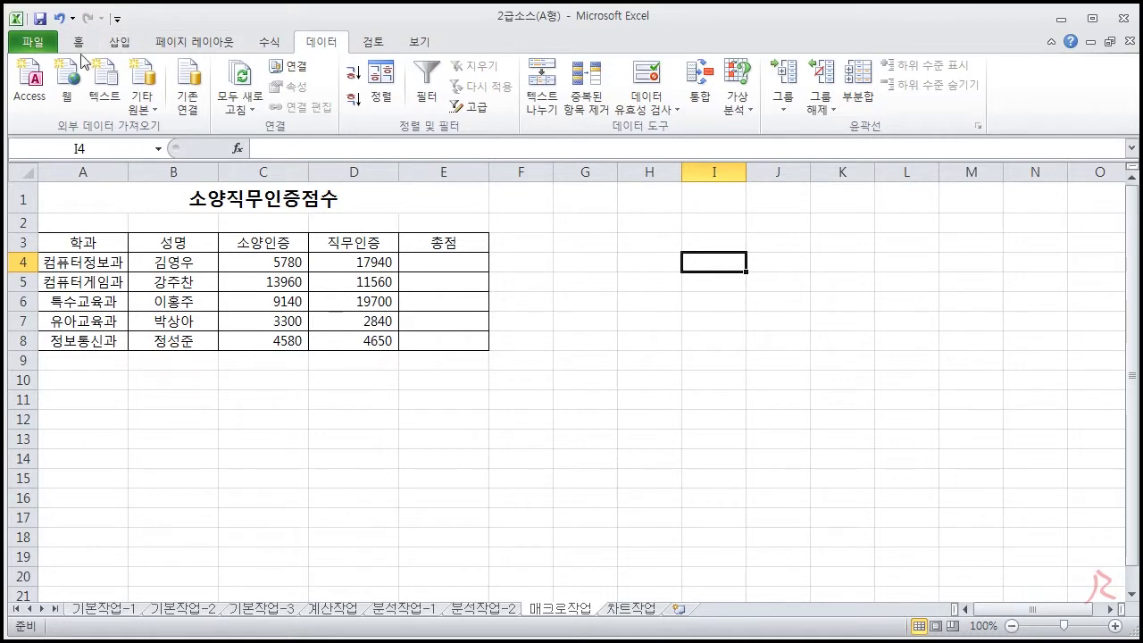
Enable 개발 도구 in the ribbon customization options and display its commands
left_click(32, 42)
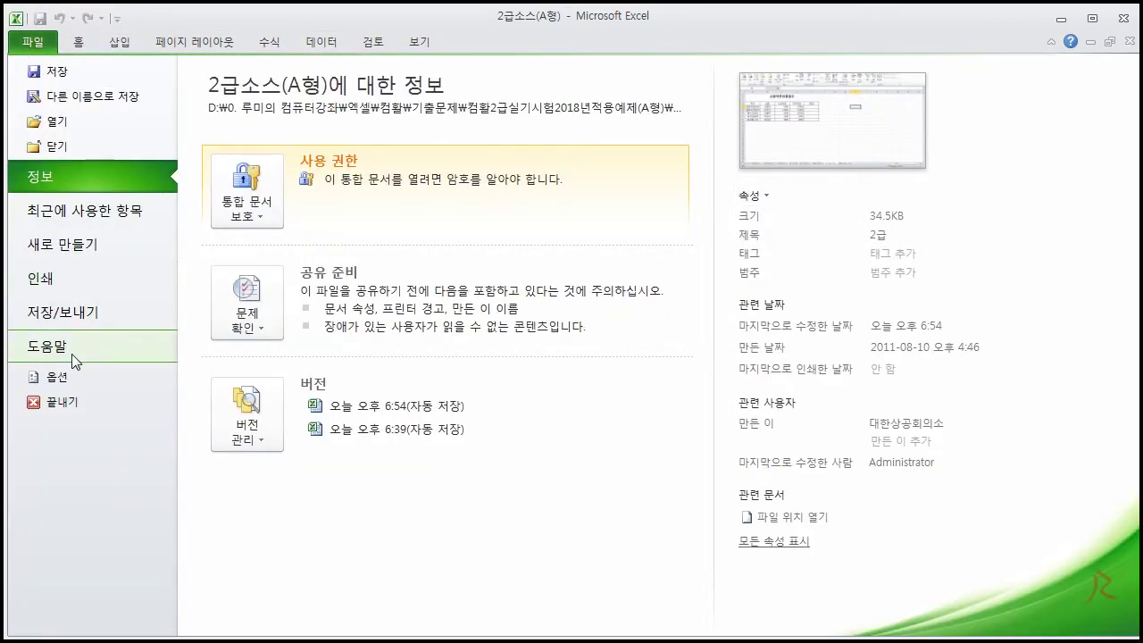
left_click(73, 378)
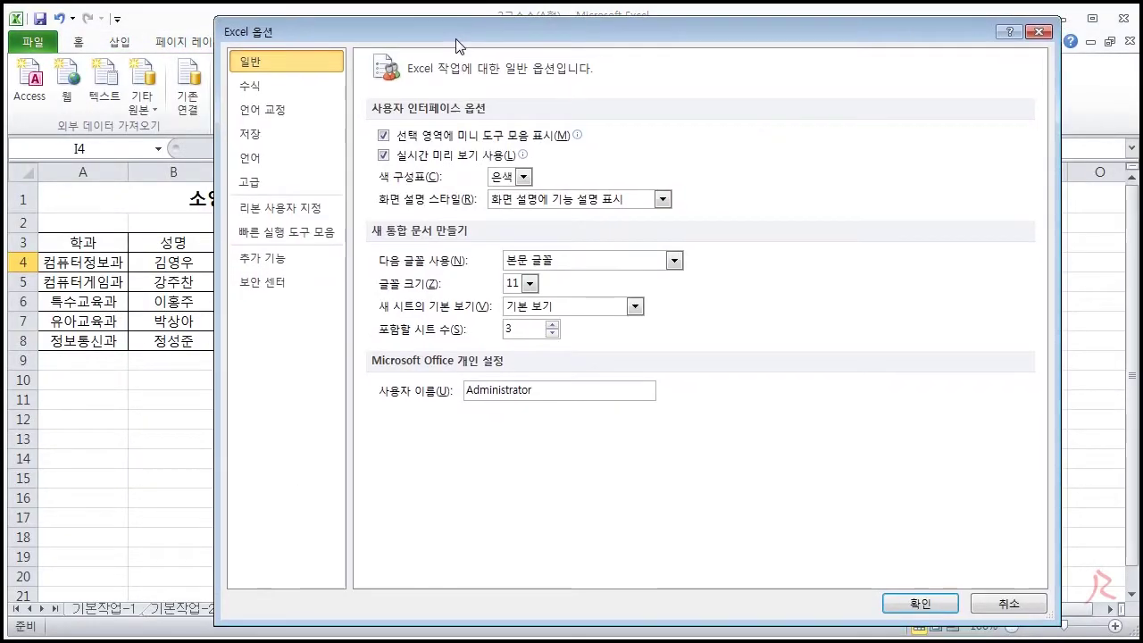
left_click(302, 211)
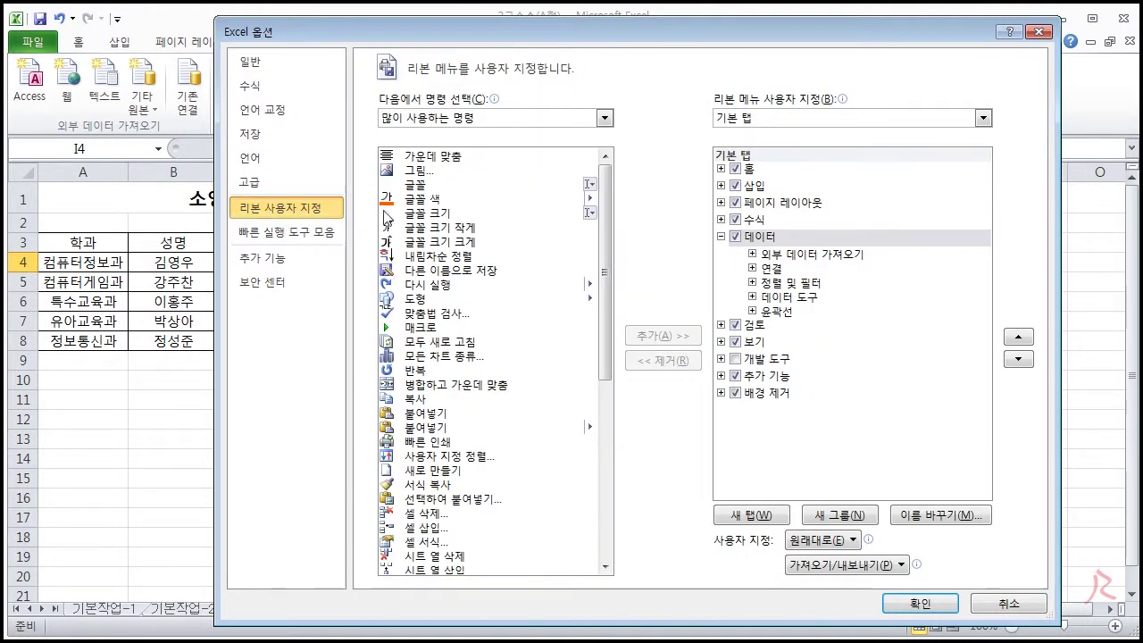
left_click(736, 359)
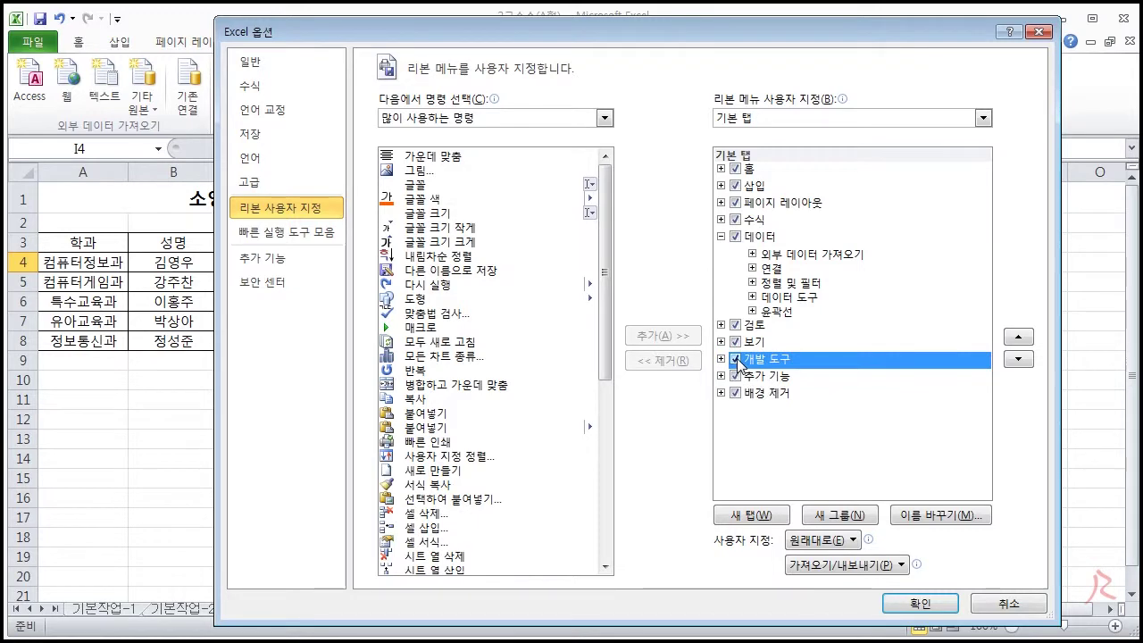
left_click(920, 603)
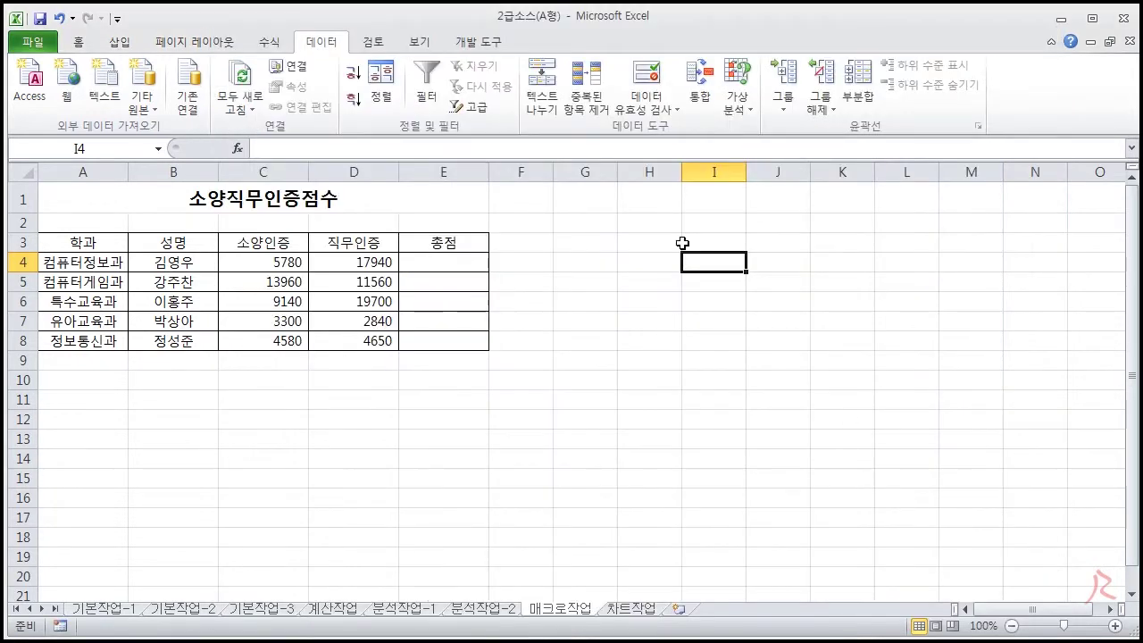
left_click(487, 47)
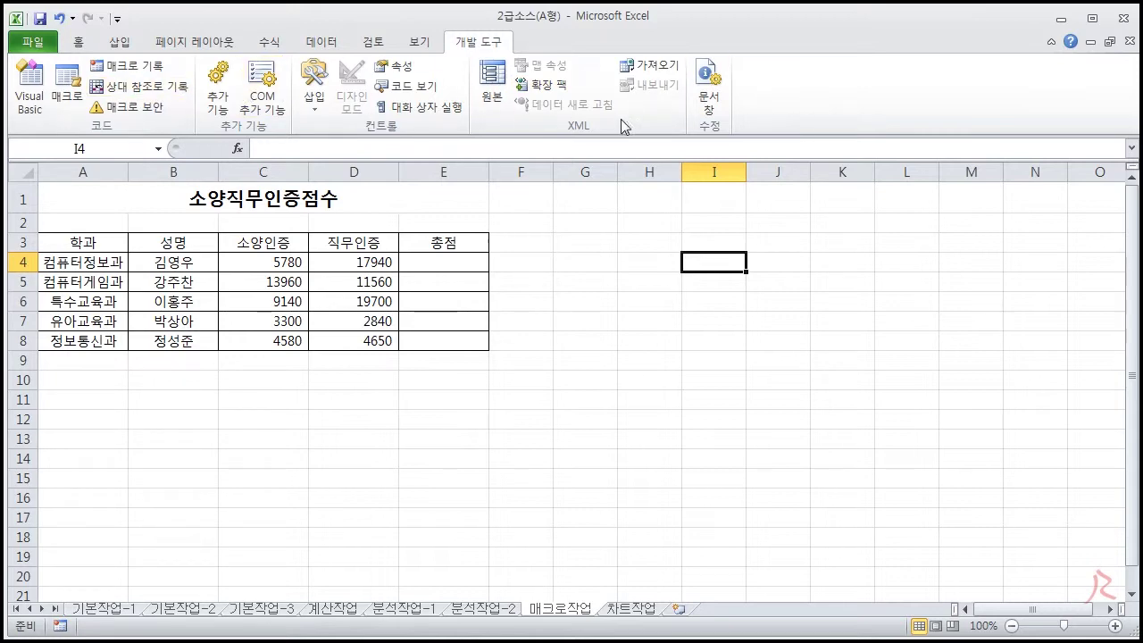
Set the macro security in the 보안 센터 to 모든 매크로 포함
left_click(34, 41)
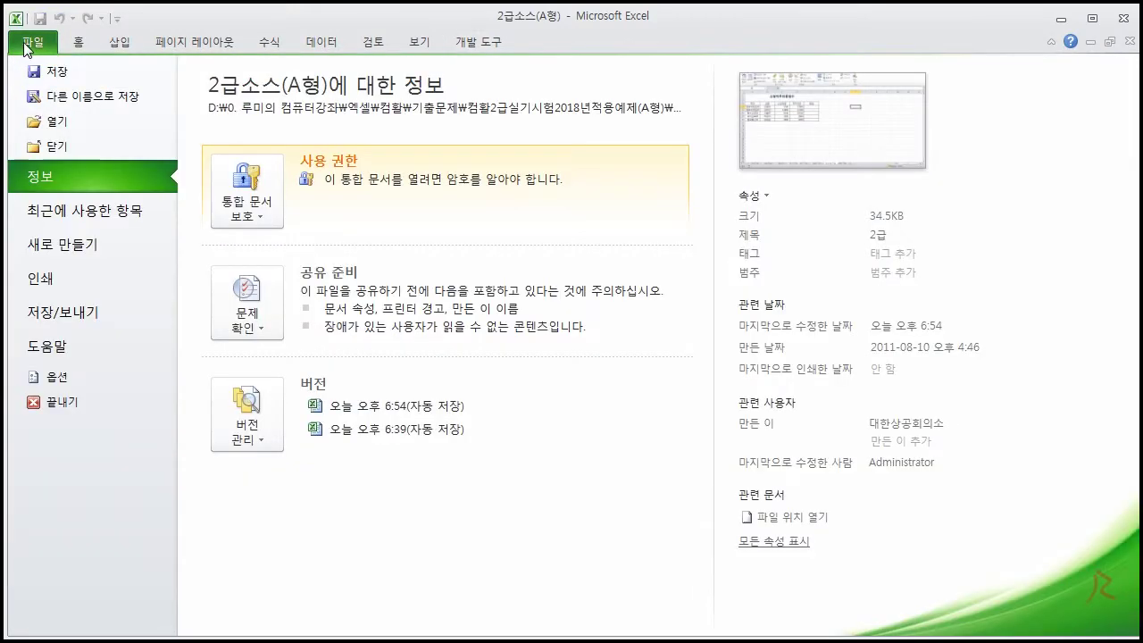
left_click(53, 380)
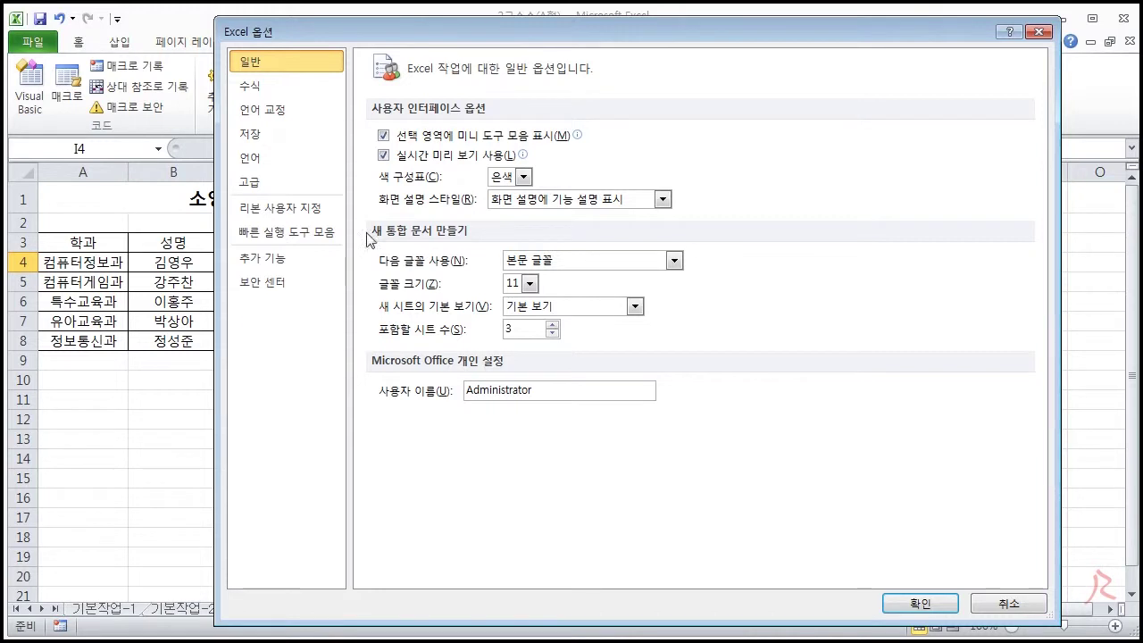
left_click(276, 283)
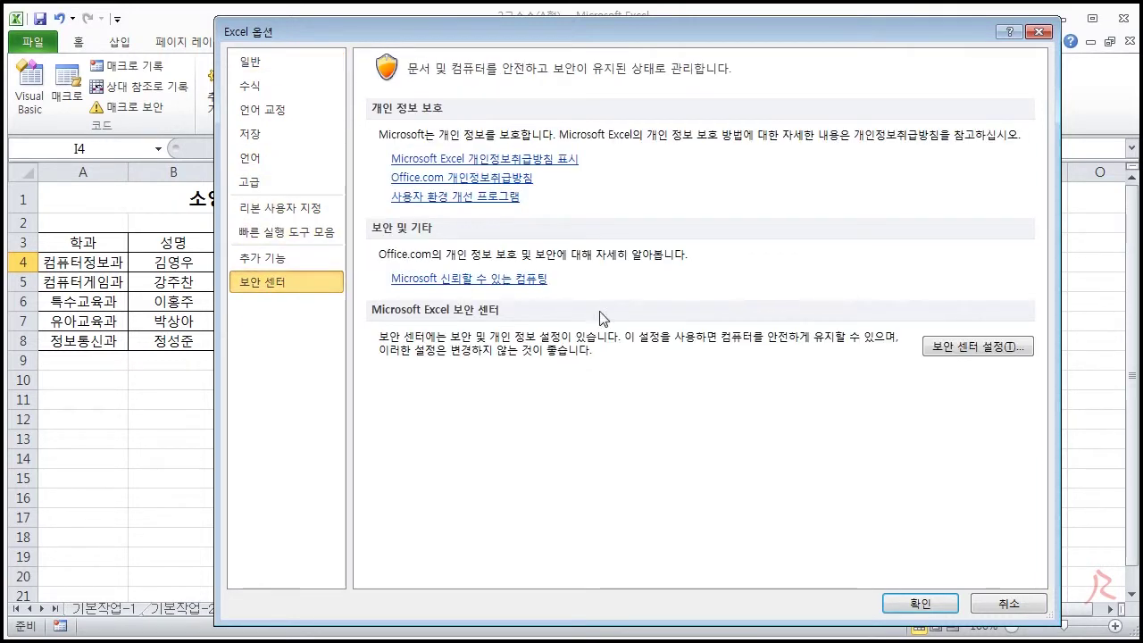
left_click(995, 352)
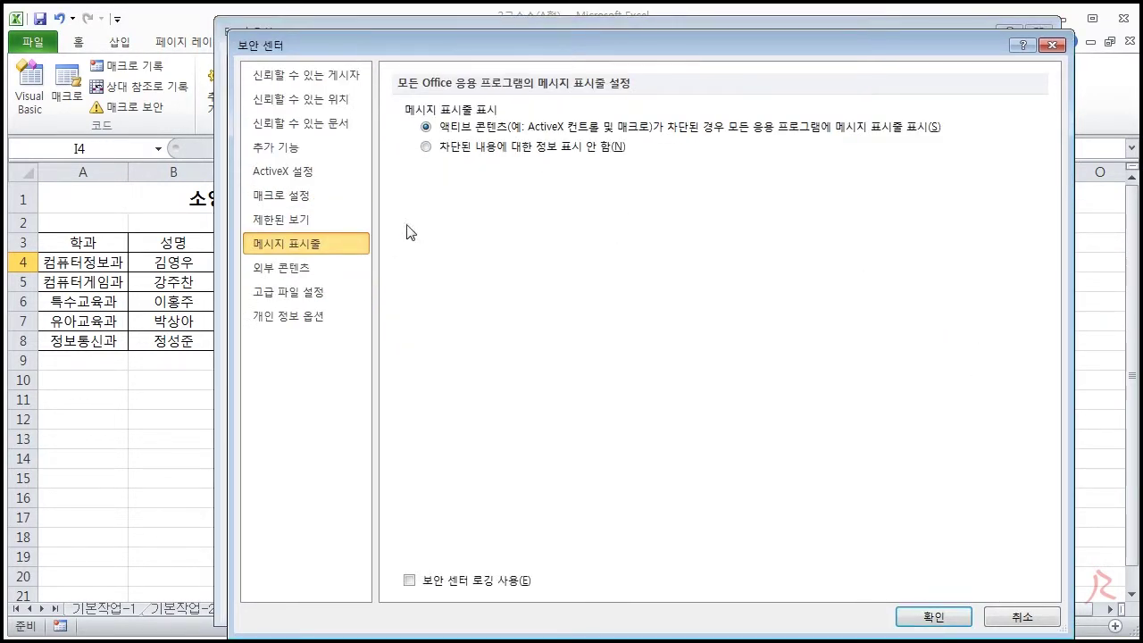
left_click(286, 203)
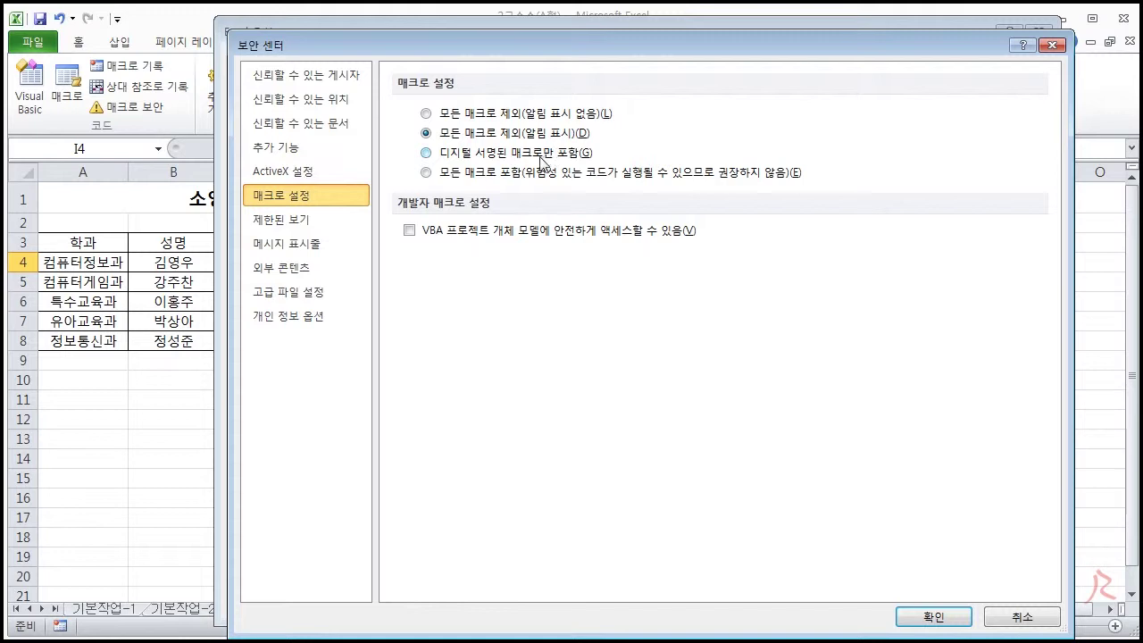
left_click(515, 178)
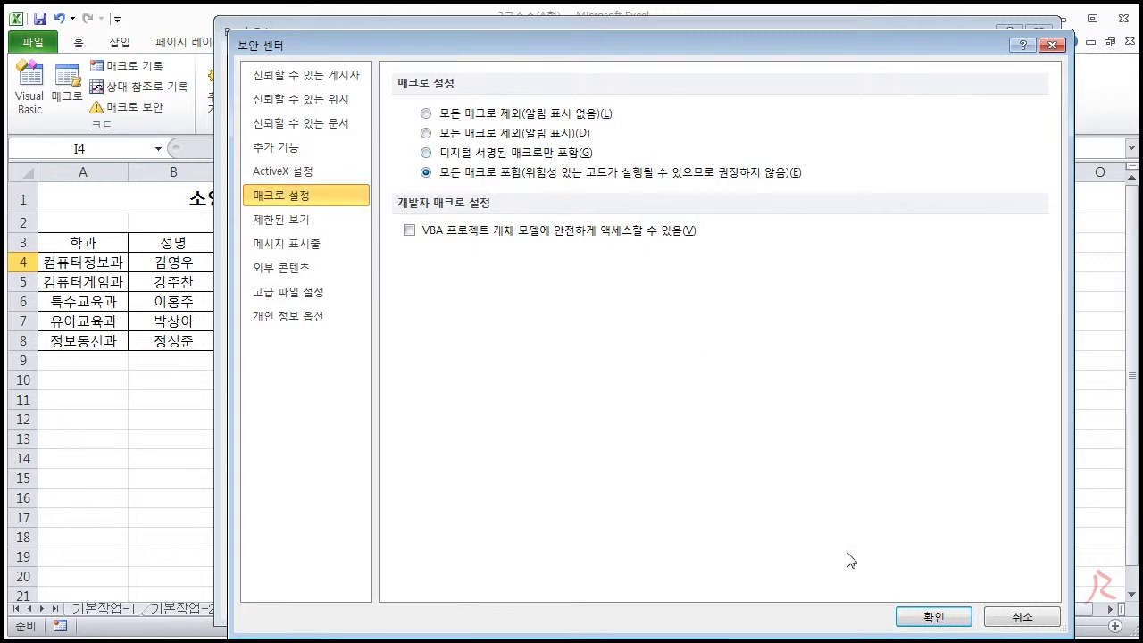
left_click(936, 618)
left_click(934, 607)
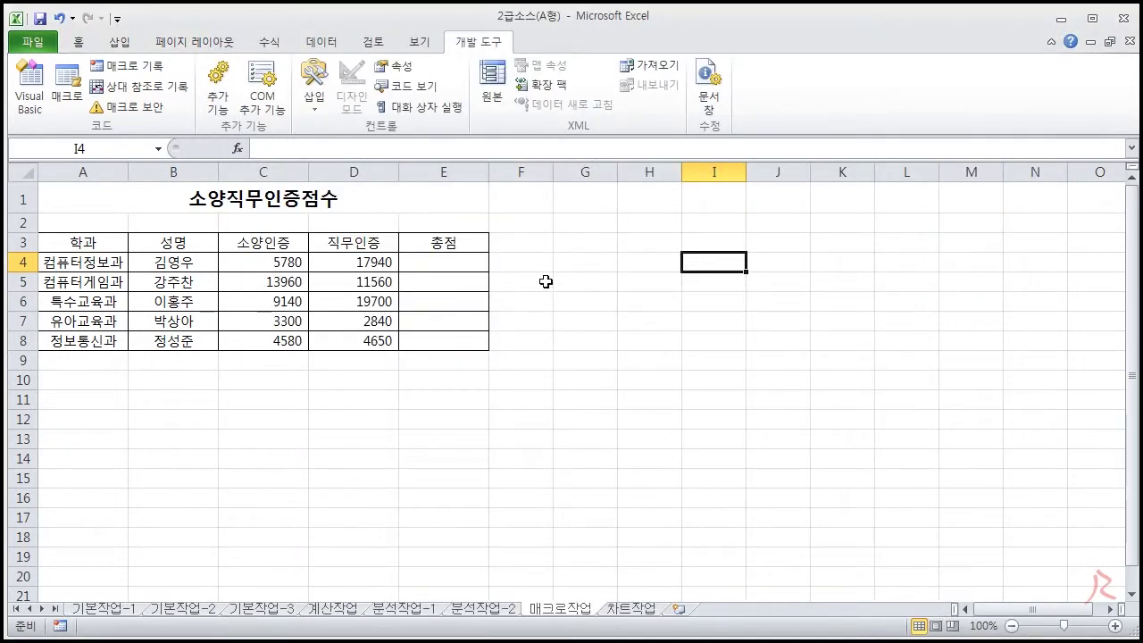
Start recording a macro named 총점 stored in 현재 통합 문서, with an empty cell outside the table selected
left_click(565, 263)
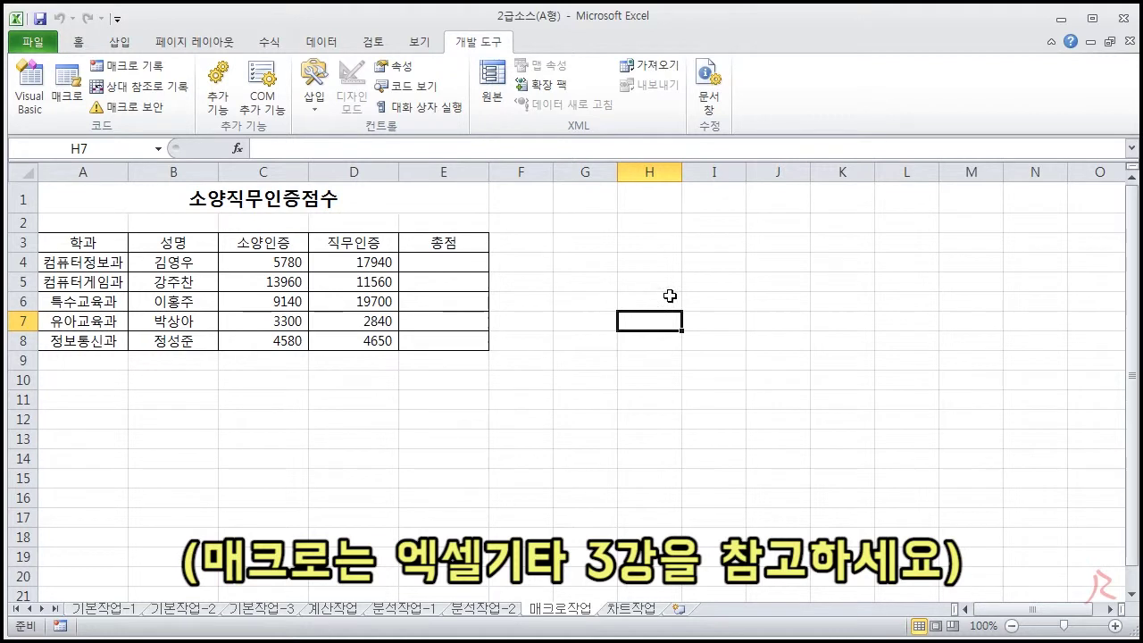
left_click(663, 262)
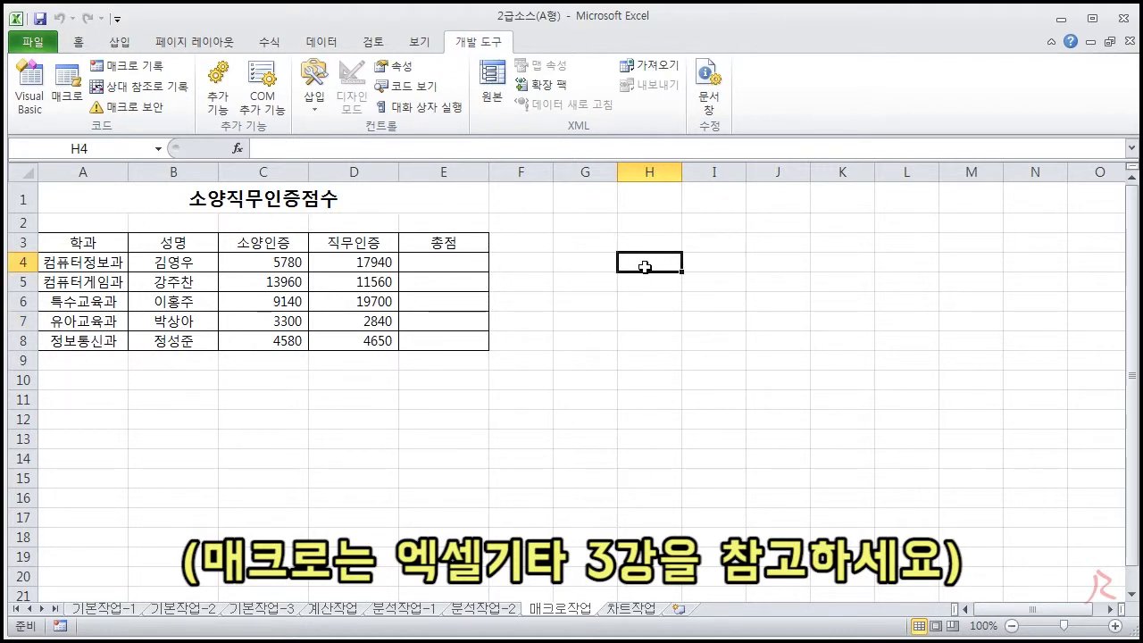
left_click(125, 65)
left_click_drag(707, 302, 650, 304)
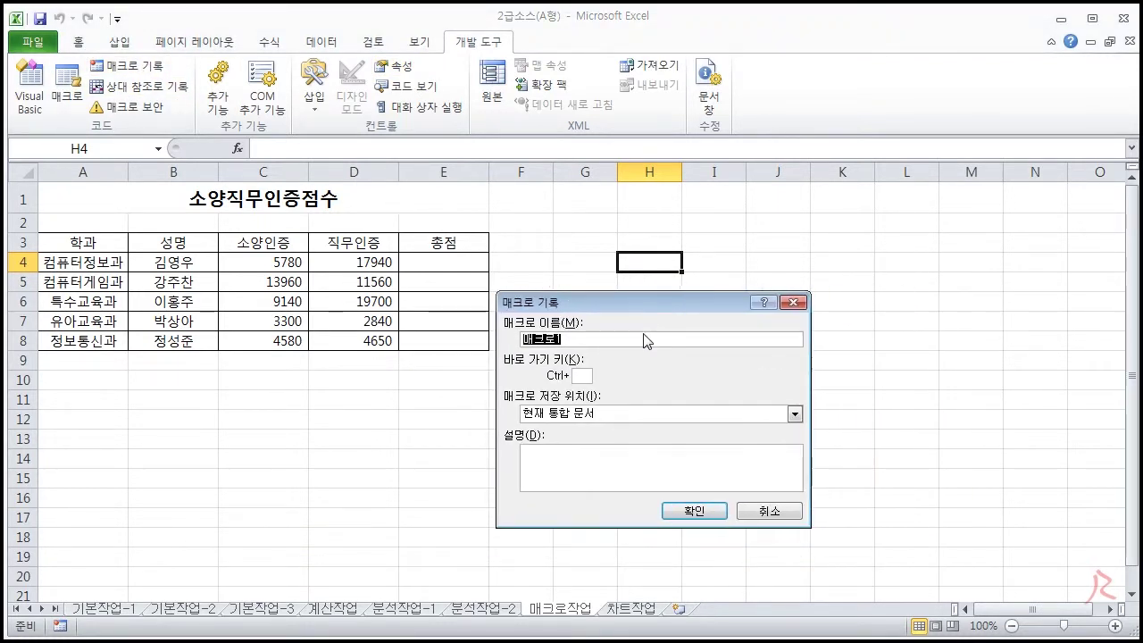
type("ch")
type("총점")
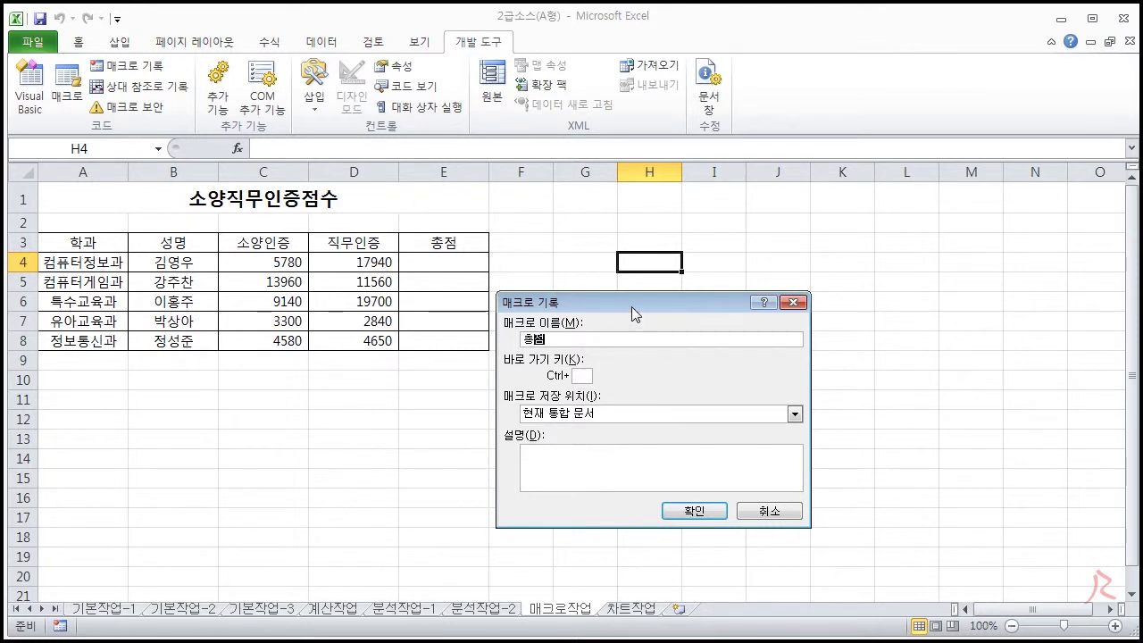
left_click_drag(629, 303, 651, 300)
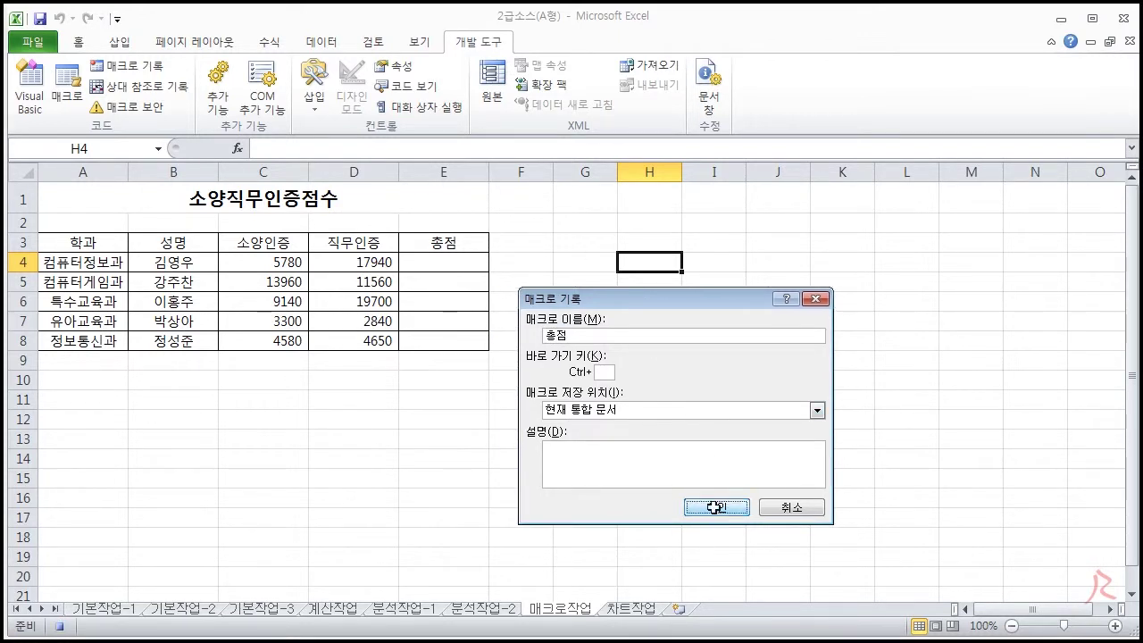
left_click(716, 507)
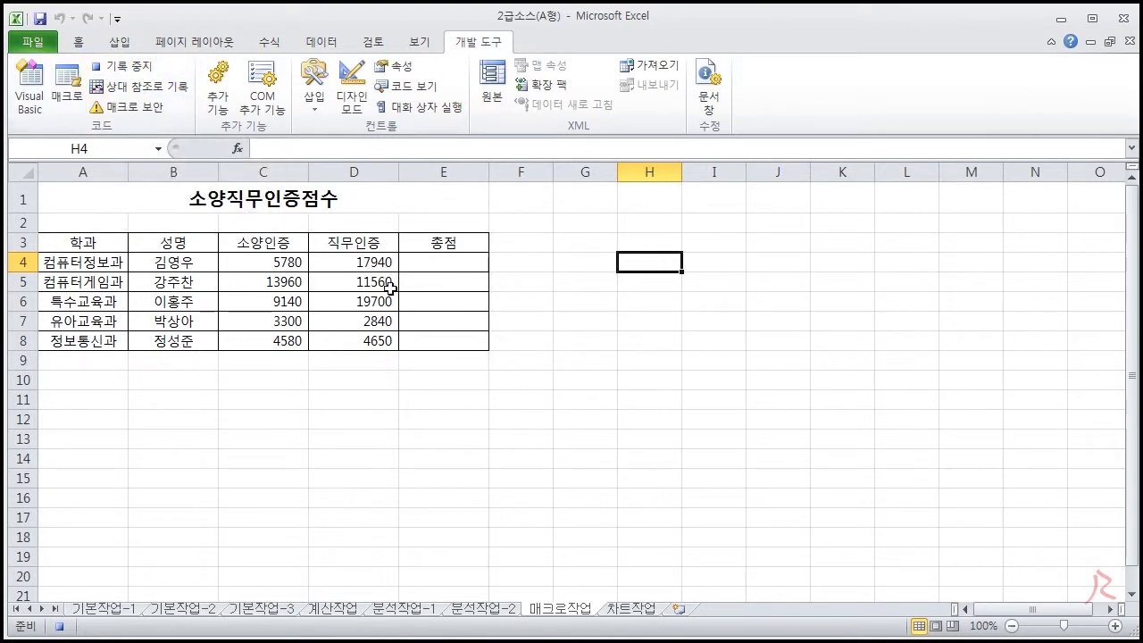
Enter the formula =C4+D4 in cell E4 to add 소양인증 and 직무인증
left_click(433, 264)
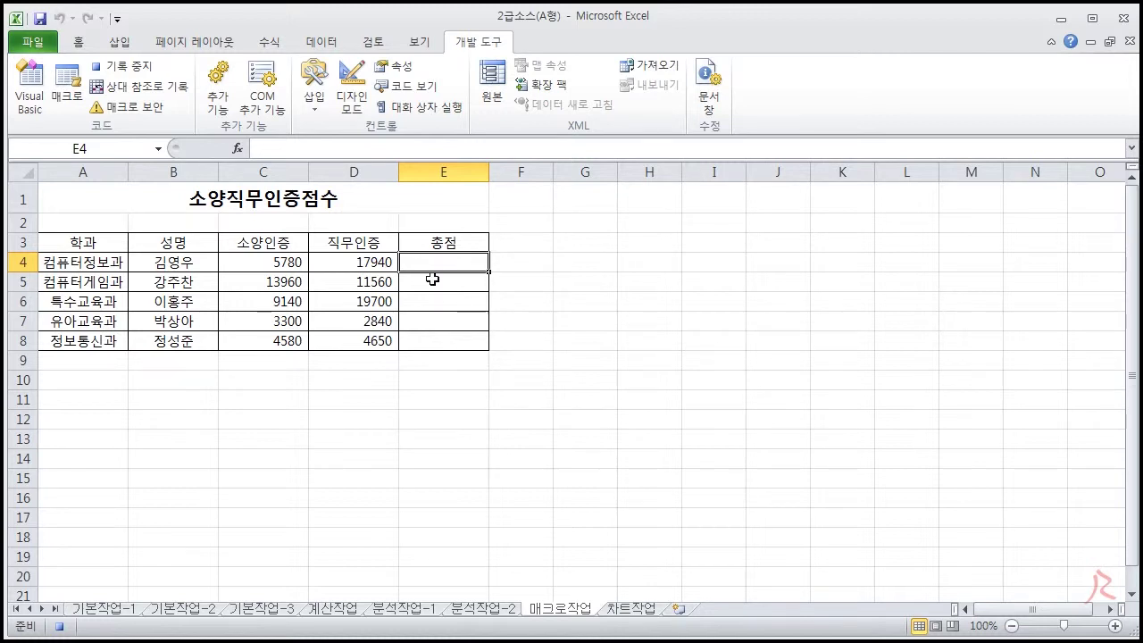
type("=")
left_click(282, 263)
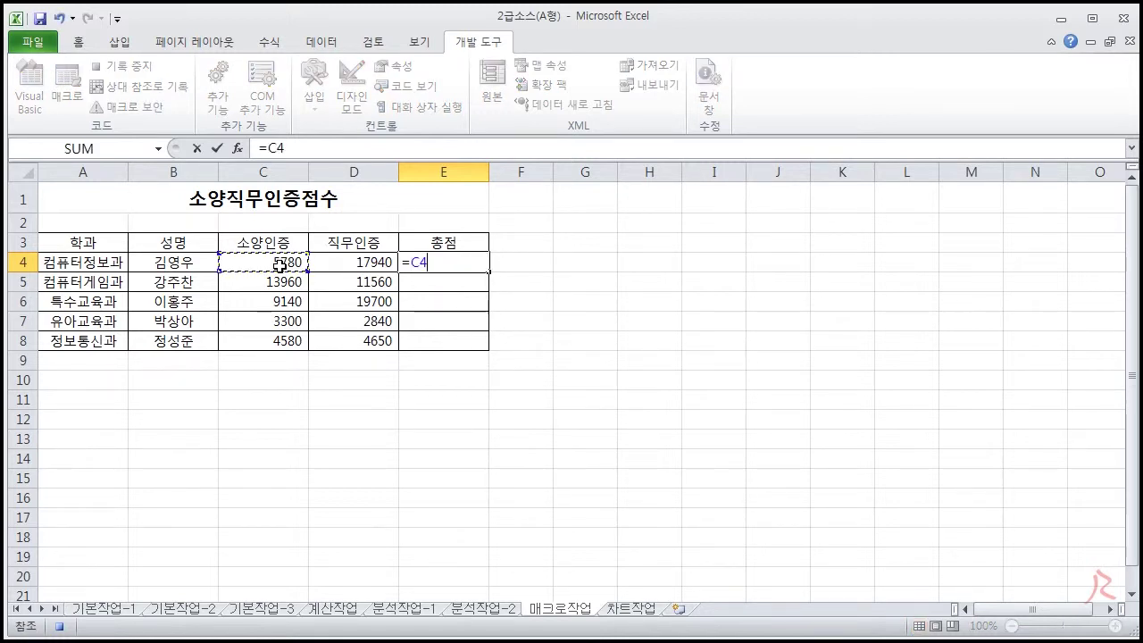
type("+")
left_click(382, 263)
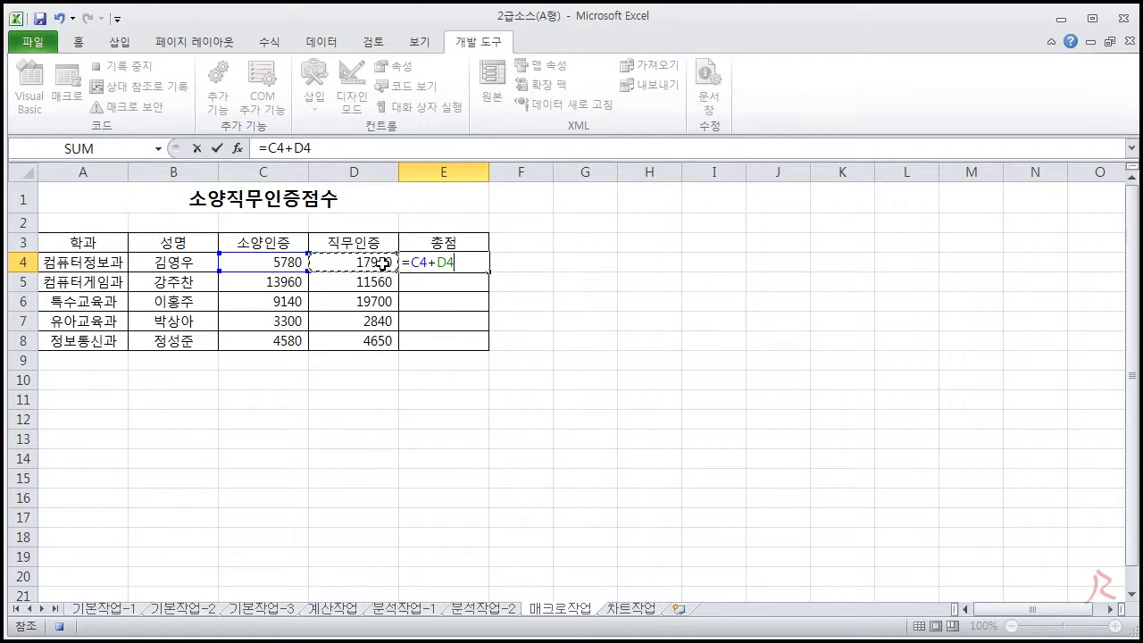
key("Return")
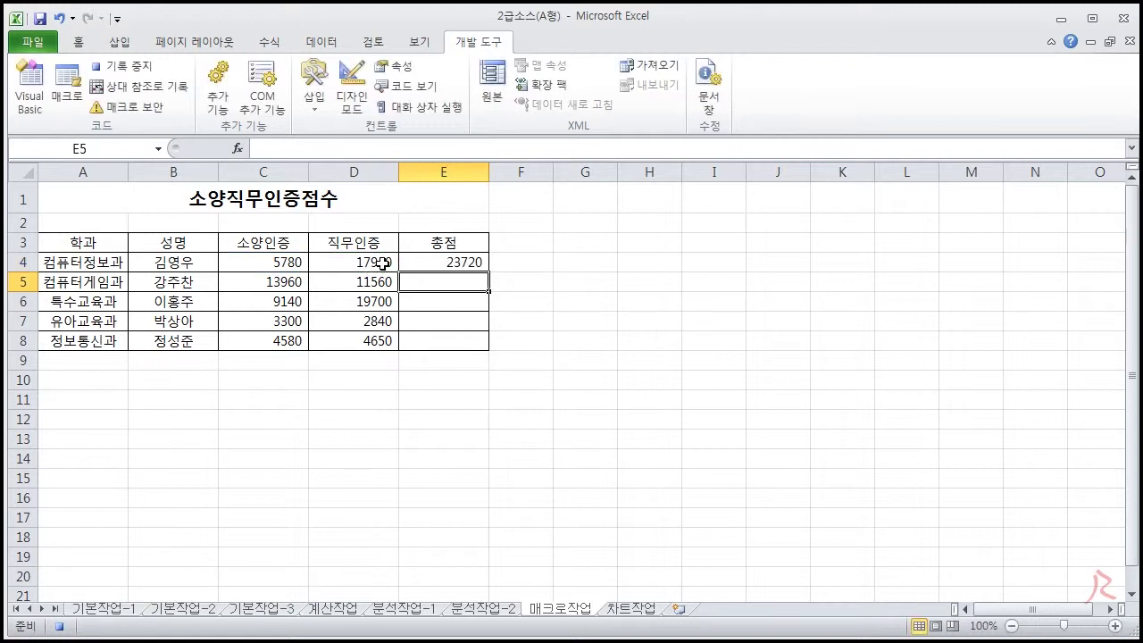
Fill the 총점 formula from E4 down to E8 and stop recording the macro
left_click(455, 262)
left_click_drag(488, 271, 480, 346)
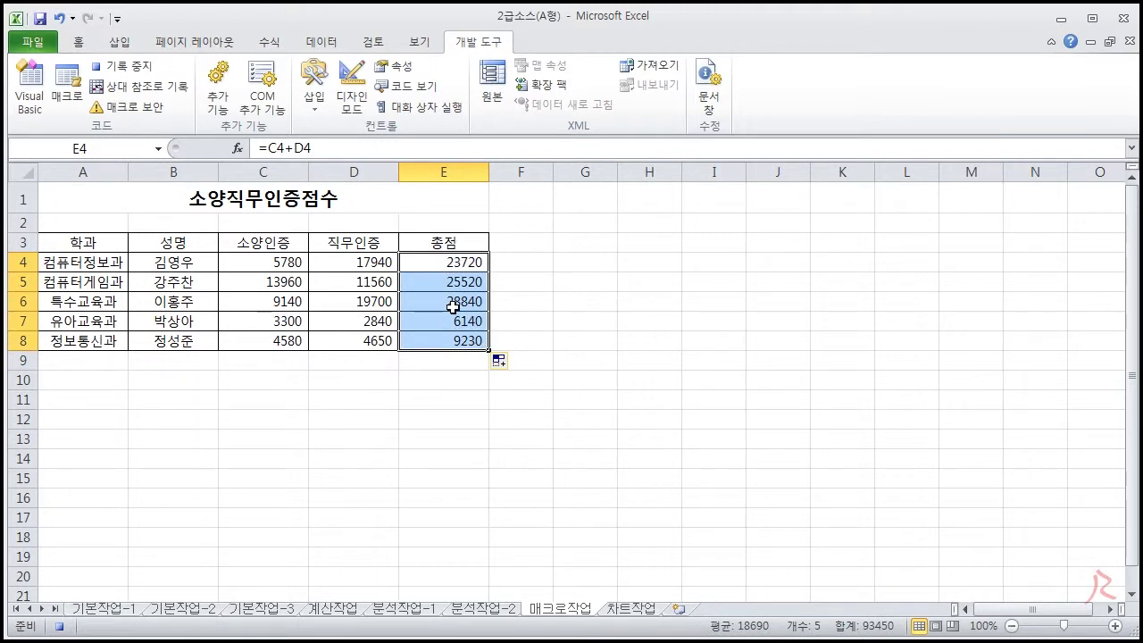
left_click(125, 68)
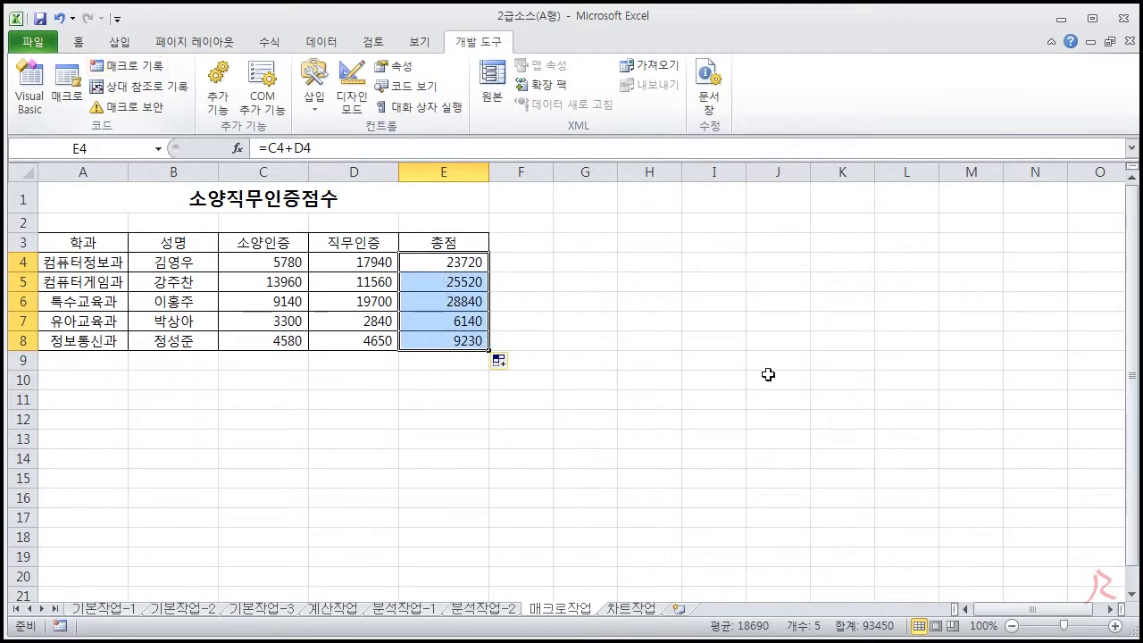
left_click(627, 294)
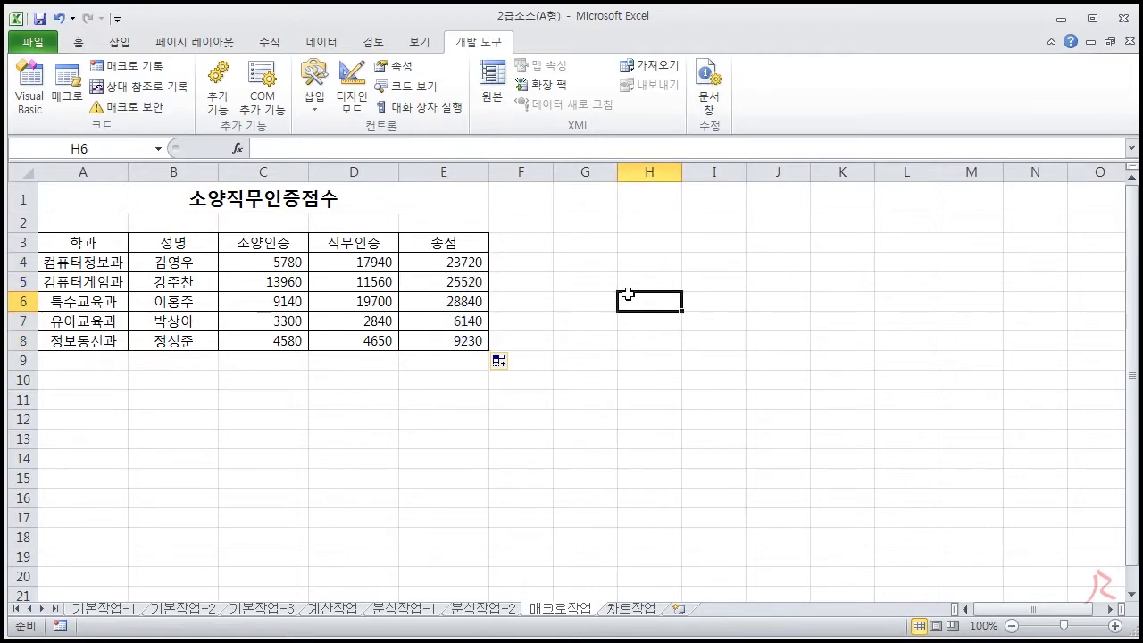
Check the exam instructions for the 총점 button's cell range, text and macro assignment
key("alt+Tab")
scroll(566, 479, "down", 5)
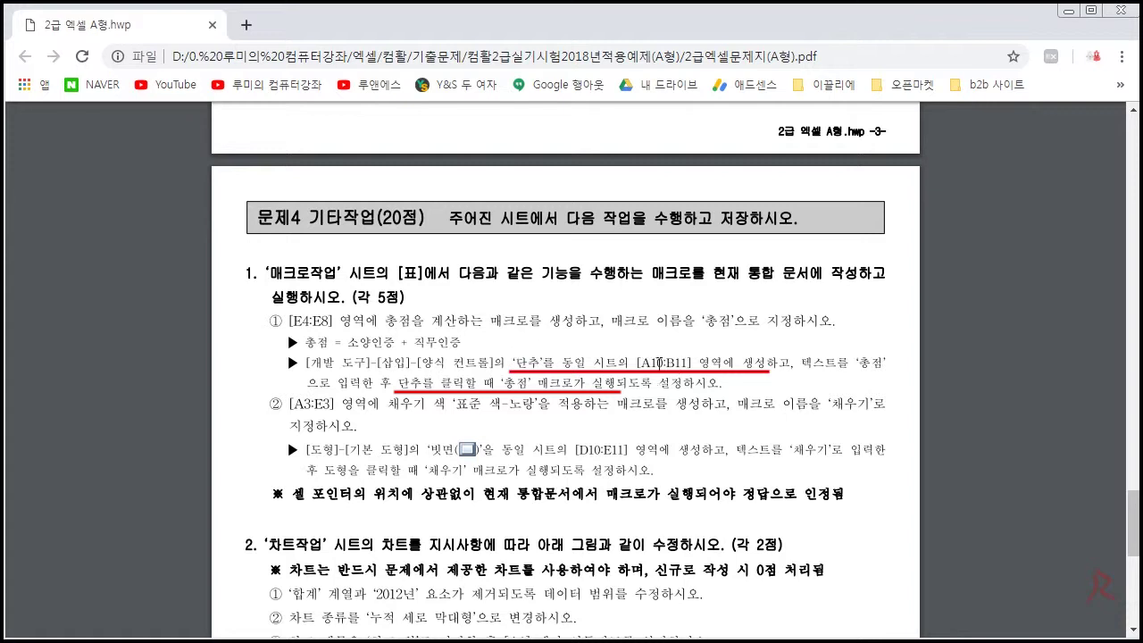
key("alt+Tab")
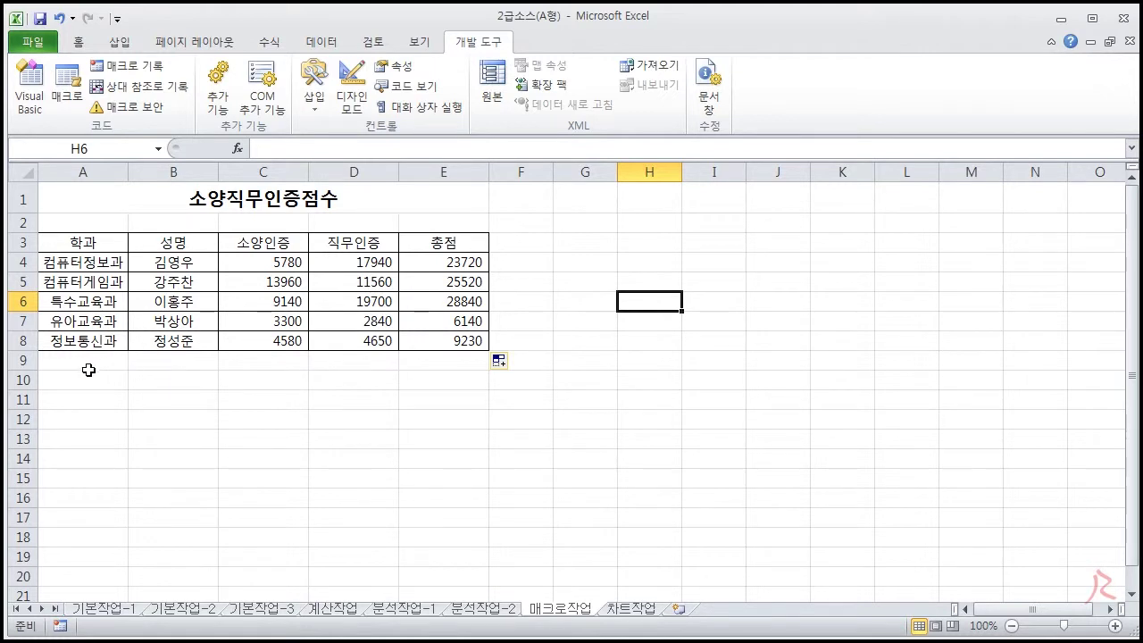
Draw a form-control button snapped exactly to the cell range A10:B11 below the table
left_click_drag(75, 380, 163, 401)
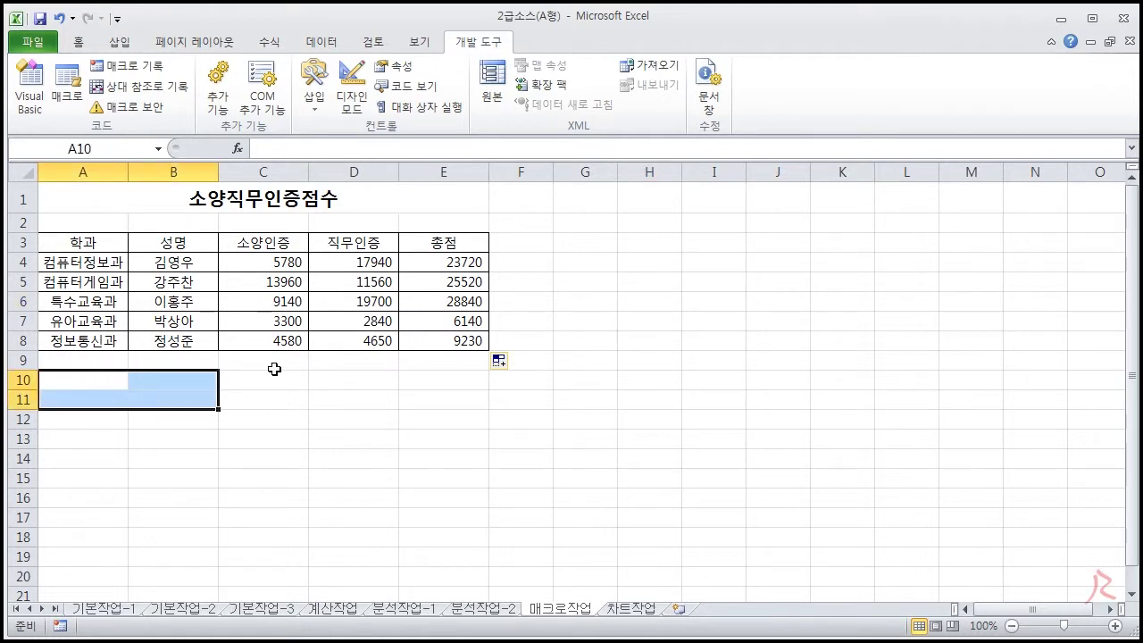
left_click(364, 381)
left_click(316, 102)
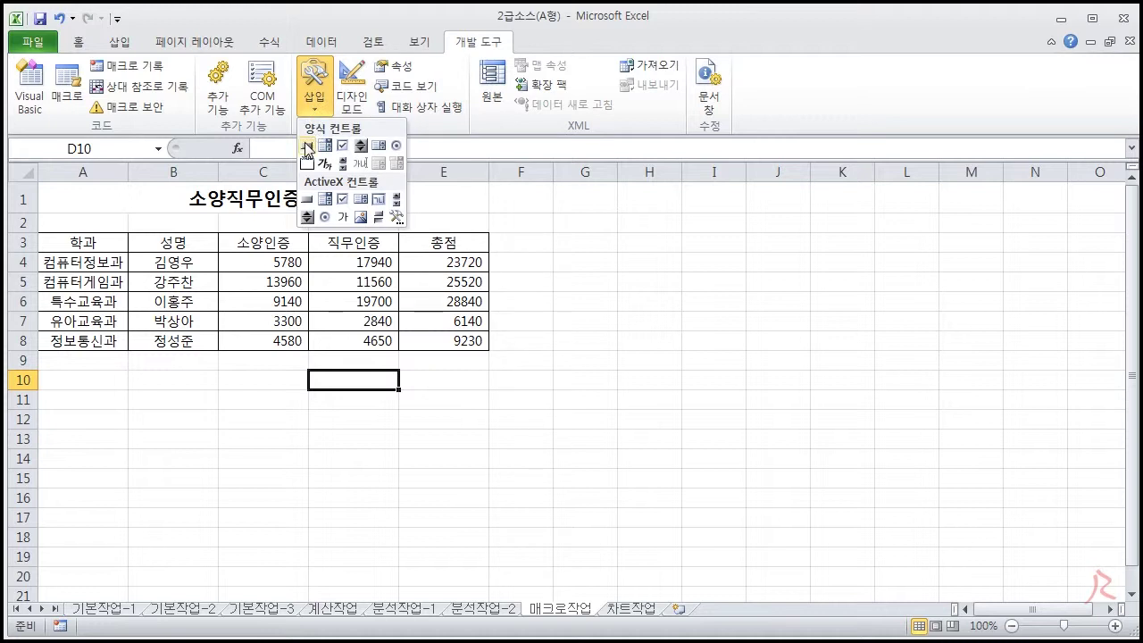
left_click(307, 145)
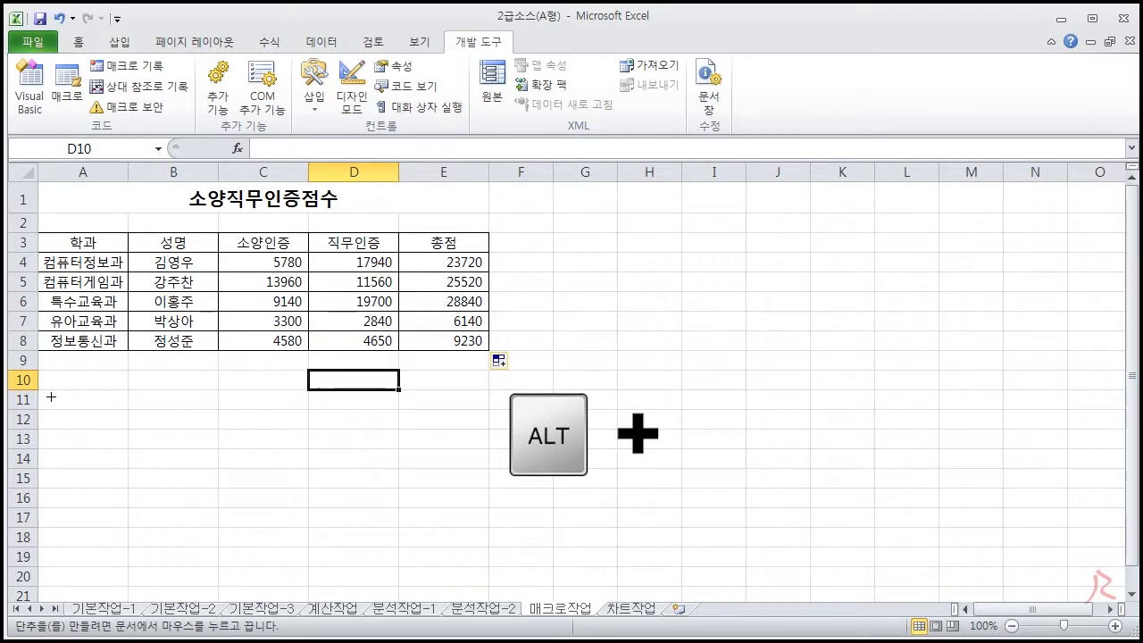
left_click_drag(37, 370, 185, 404)
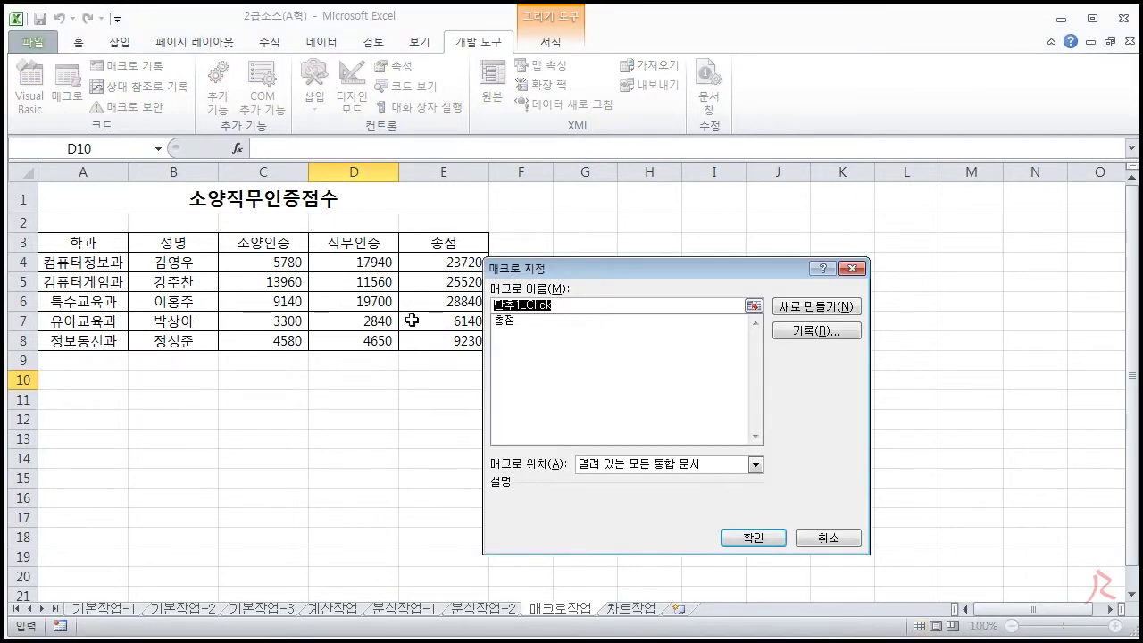
Assign the 총점 macro to the new button over A10:B11
left_click_drag(534, 271, 447, 148)
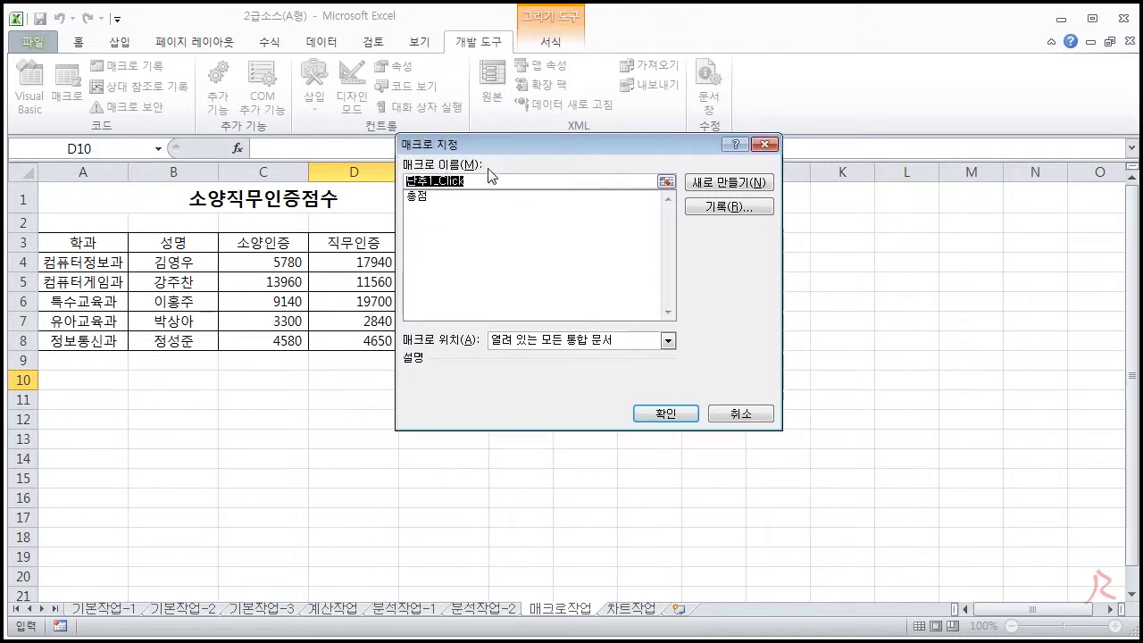
left_click(420, 197)
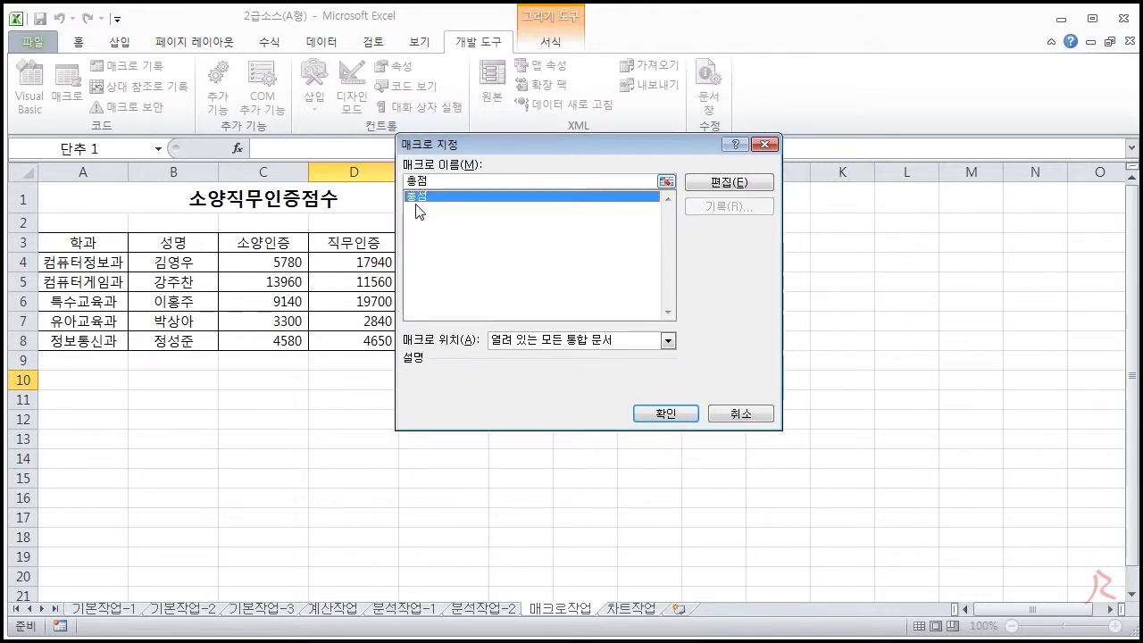
left_click(667, 414)
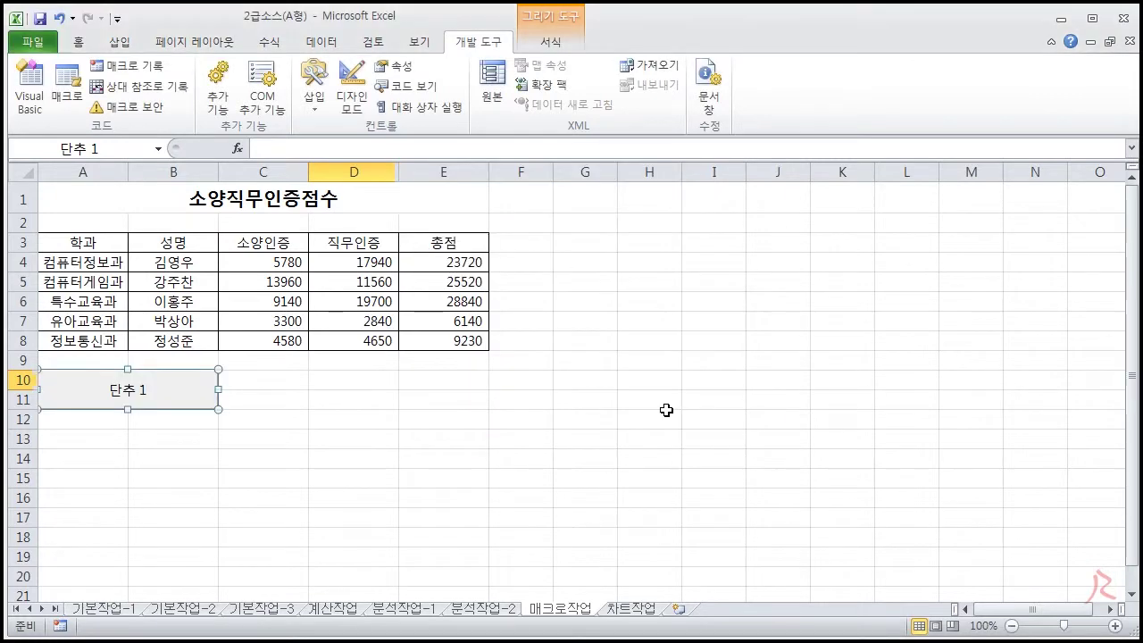
Check the required button text in the exam instructions and replace the button's caption with 총점
key("alt+Tab")
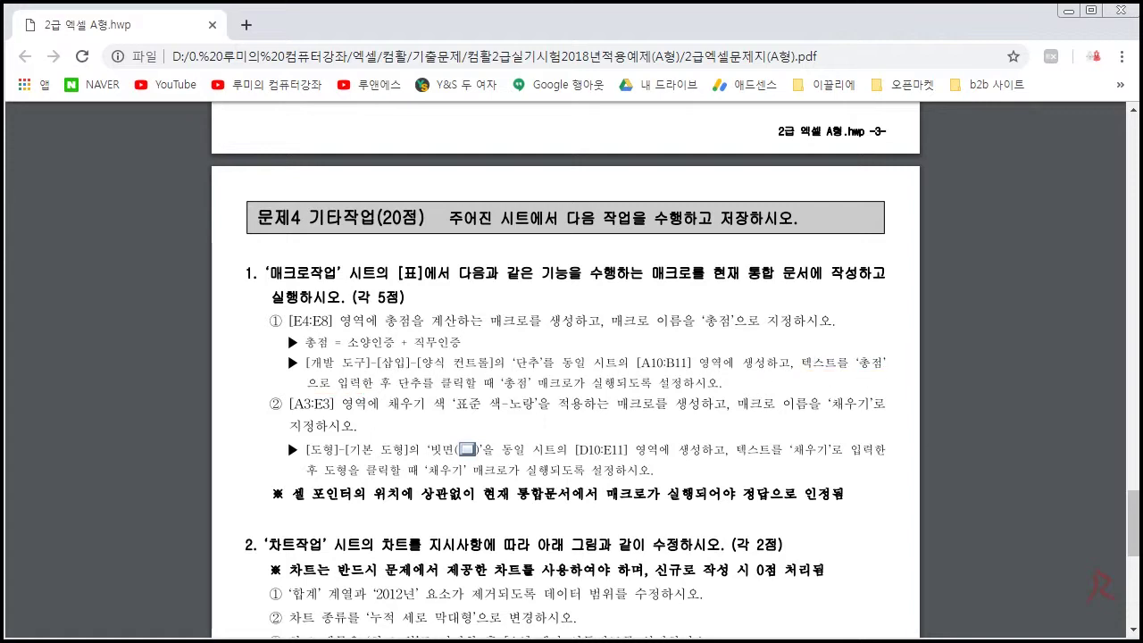
key("alt+Tab")
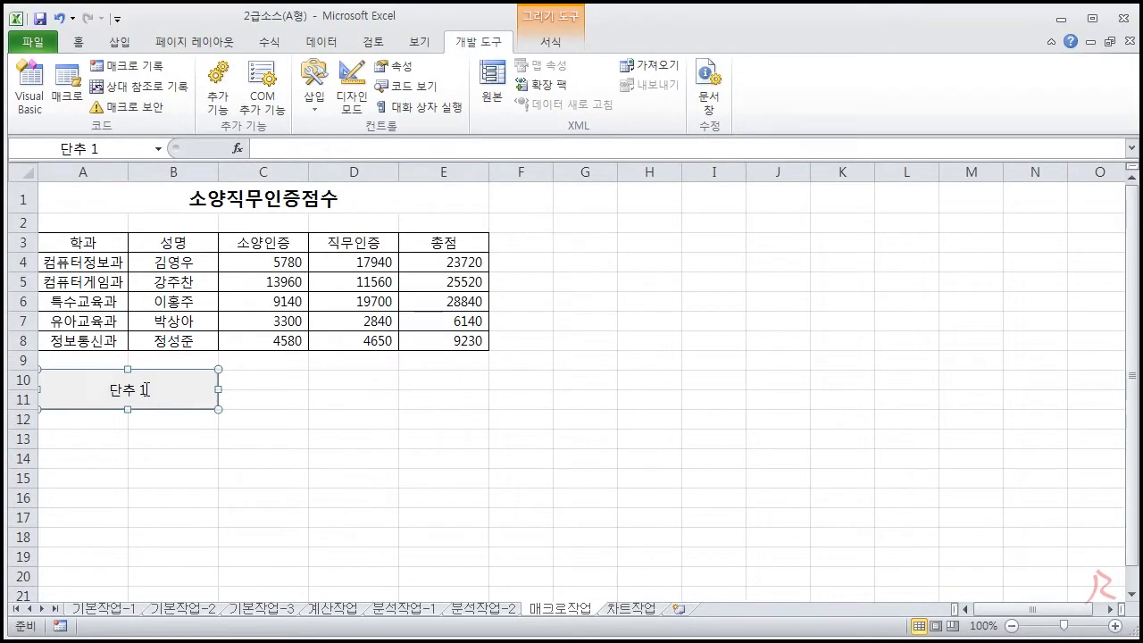
left_click(116, 389)
key("ctrl+a")
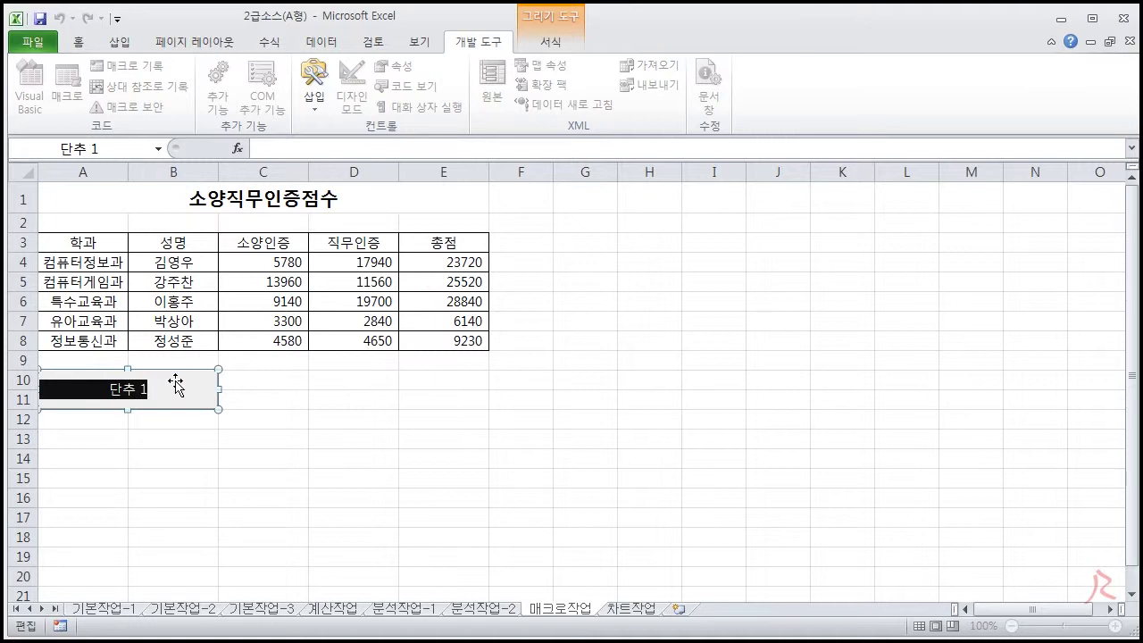
type("ㅊㅗㅇ점")
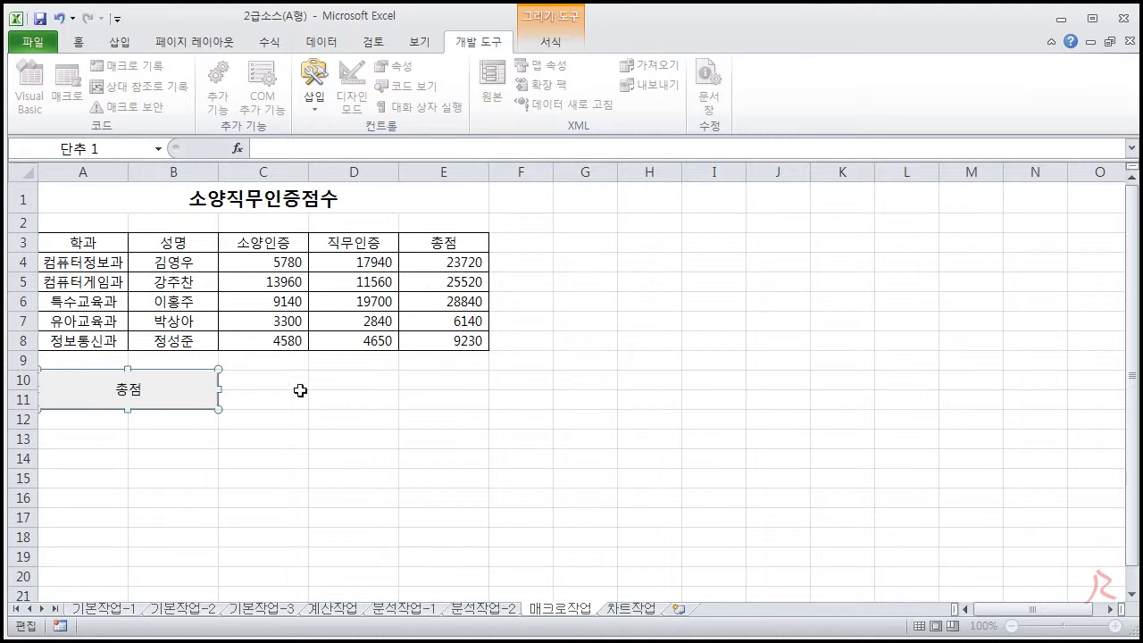
left_click(393, 419)
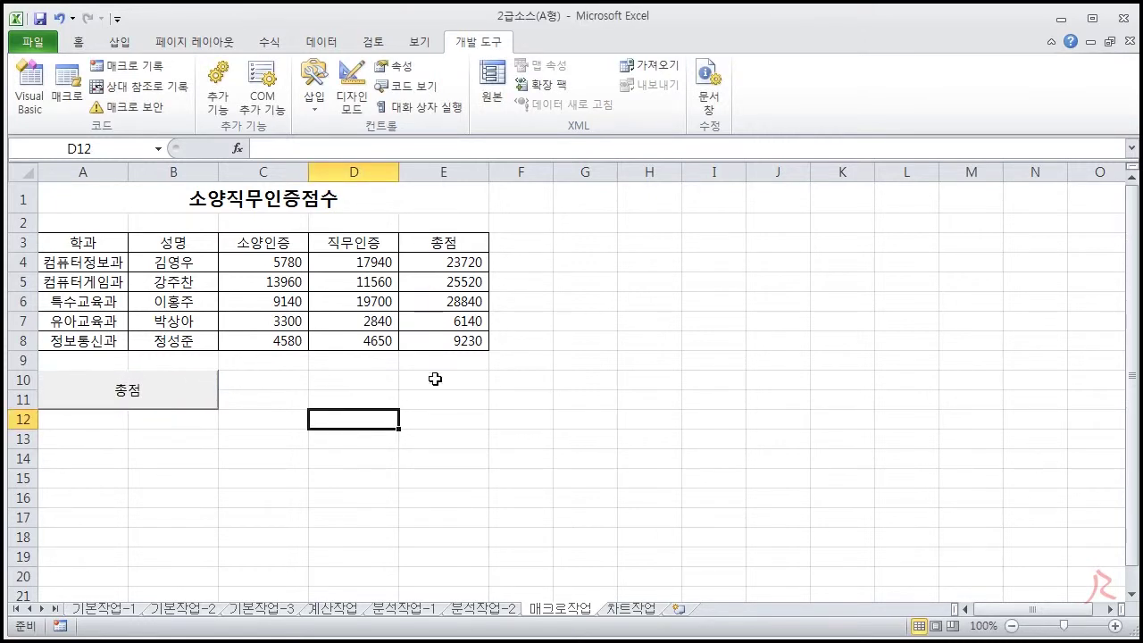
Clear E4:E10 and test the 총점 button by running its macro twice, each time starting from a cell outside the table
left_click_drag(465, 264, 464, 386)
key("Delete")
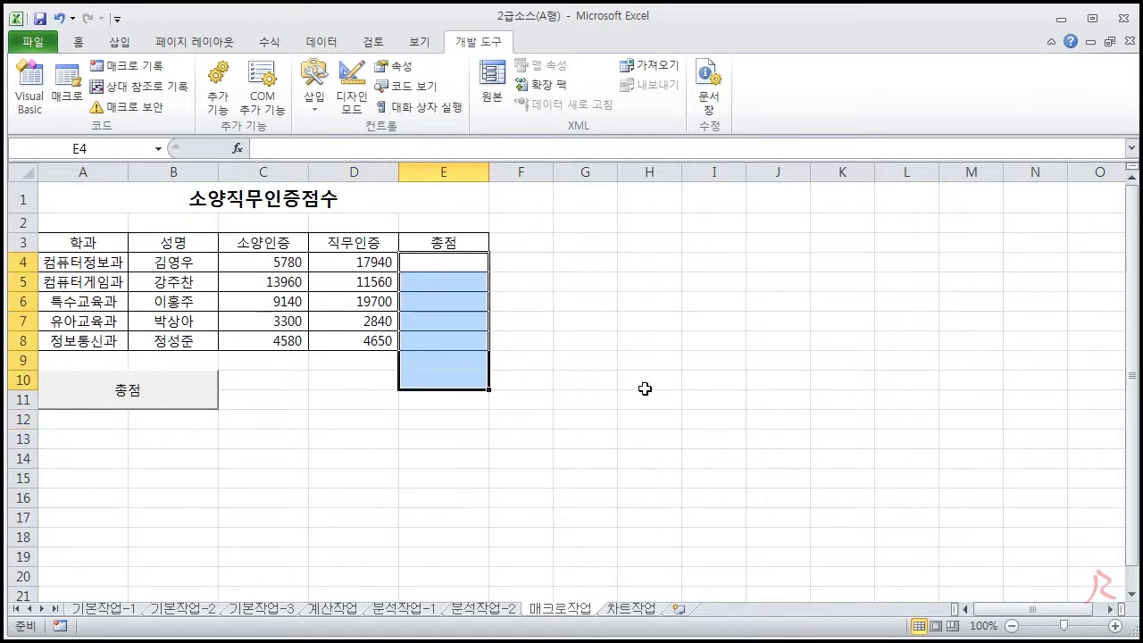
left_click(632, 454)
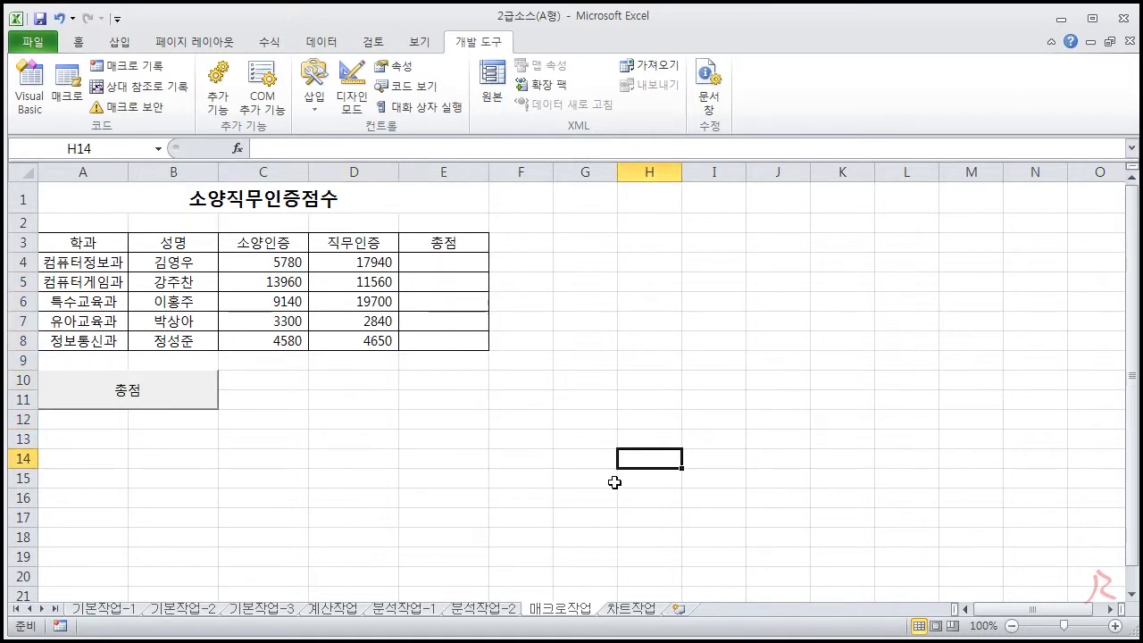
left_click(162, 396)
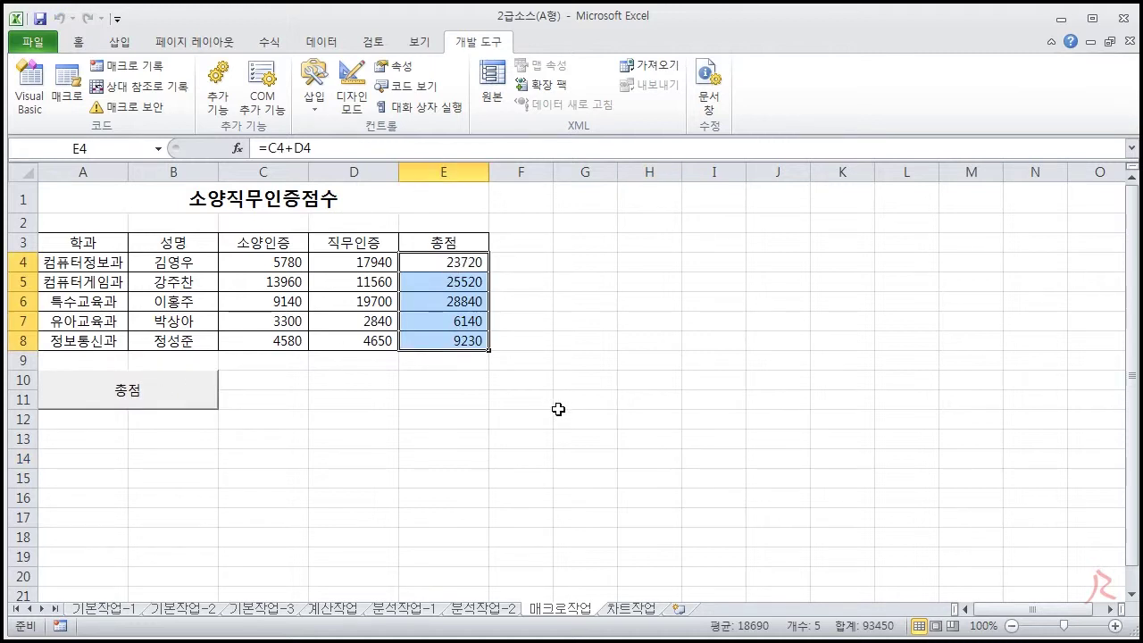
left_click(584, 385)
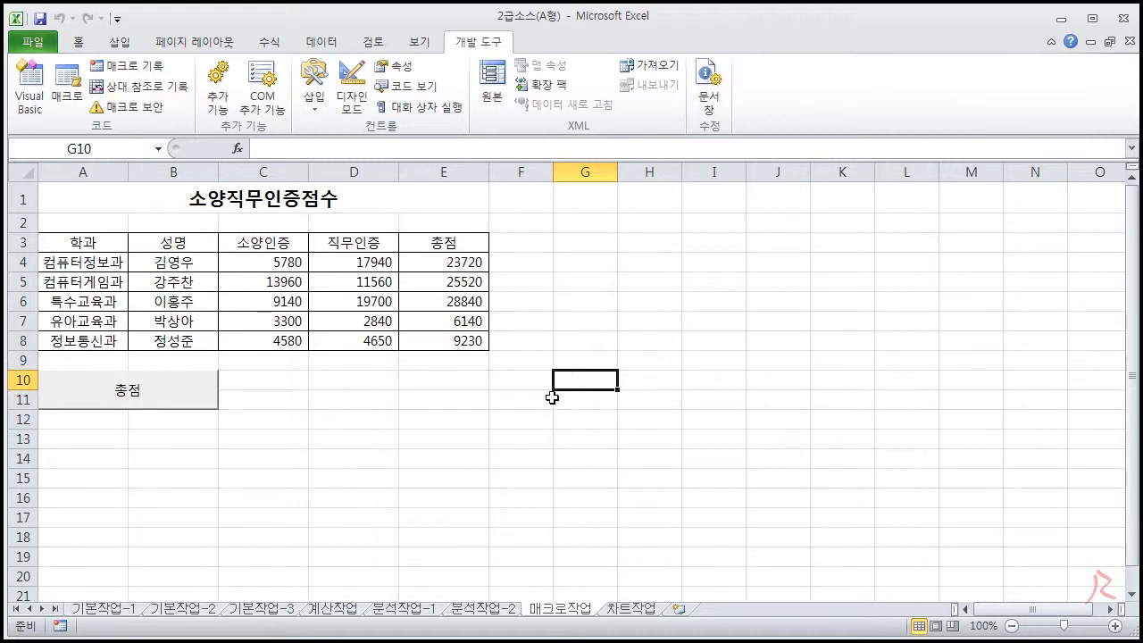
left_click(184, 401)
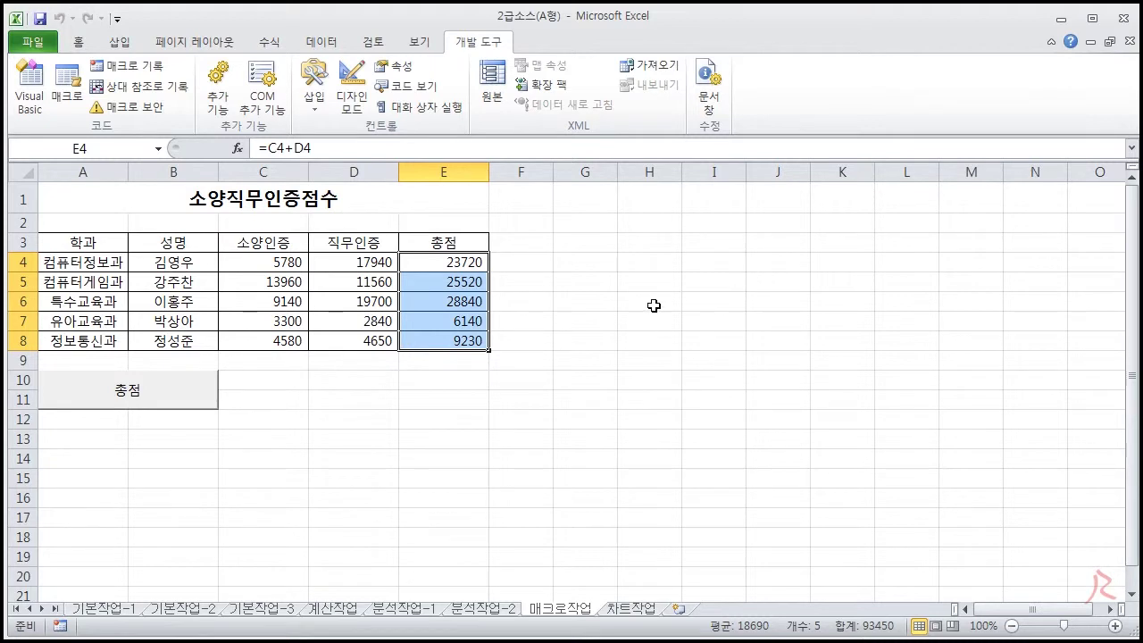
left_click(629, 345)
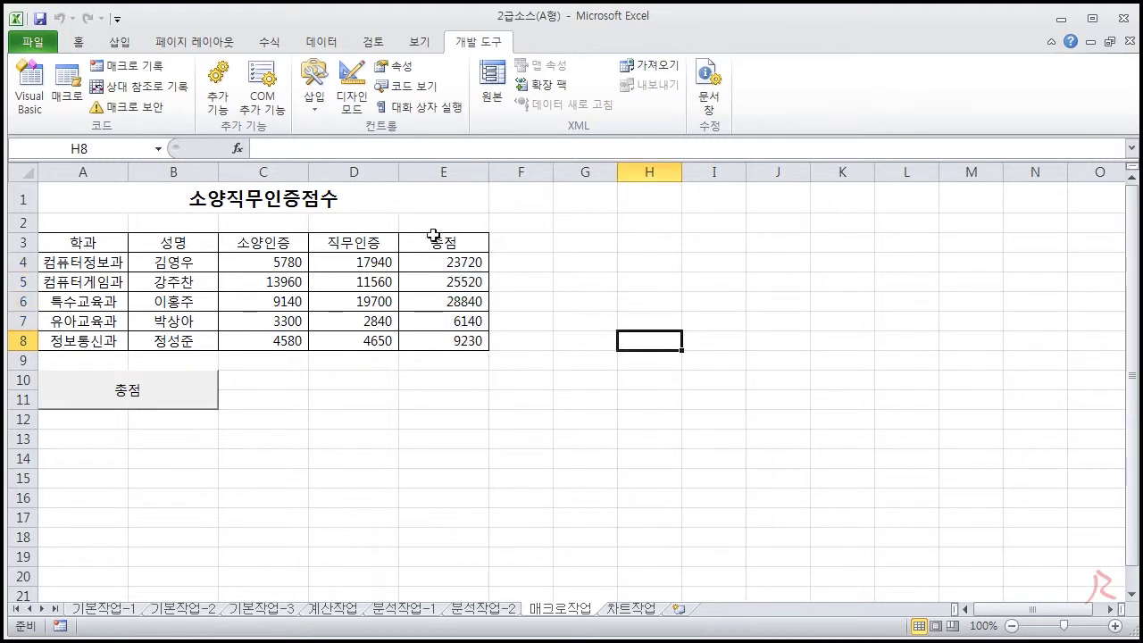